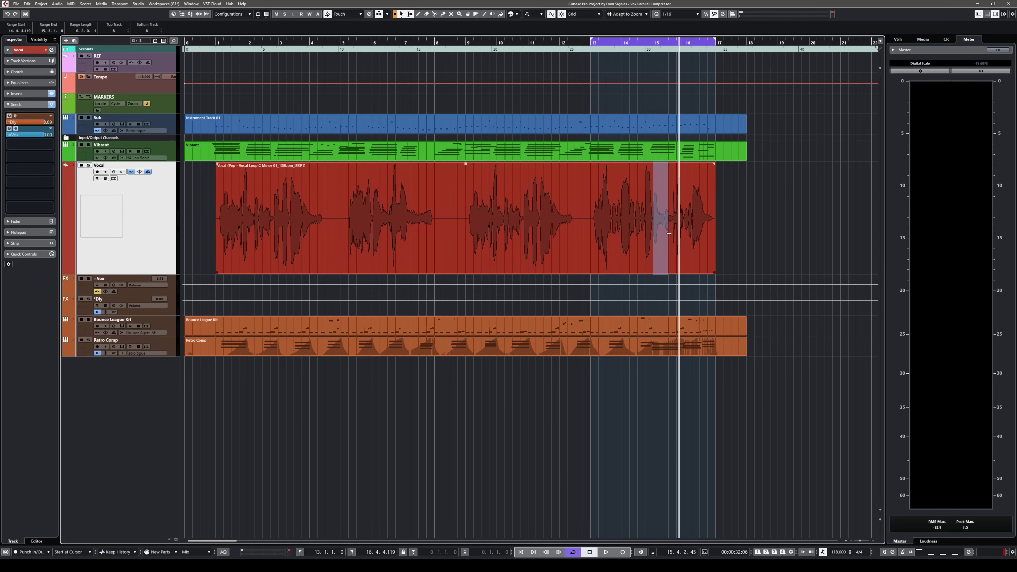
# Step: Add a stereo FX channel with VintageCompressor named "=Parallel Comp" to the Vocal track's third send slot
pyautogui.press('e')
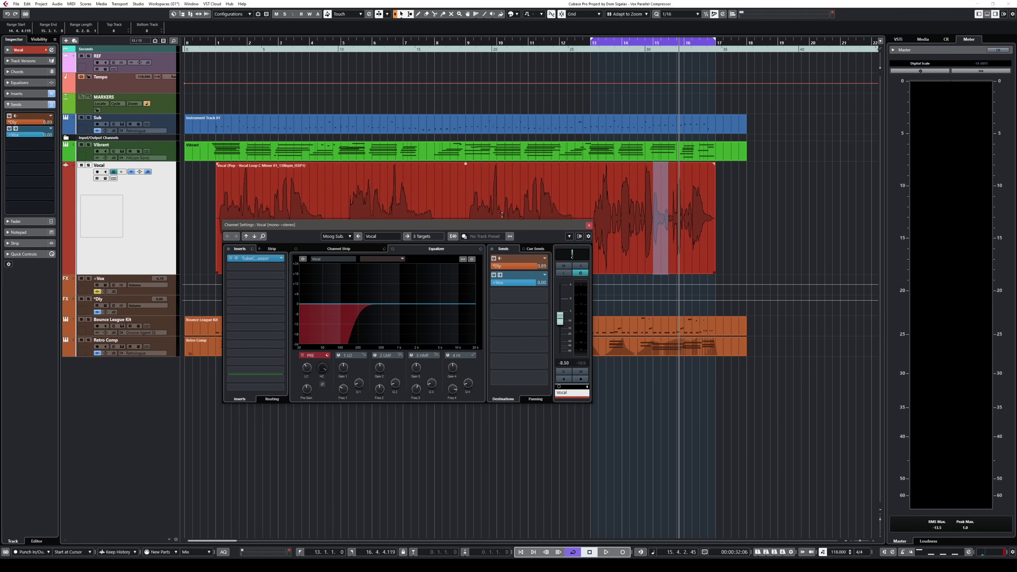
pyautogui.moveTo(483, 221); pyautogui.dragTo(473, 220)
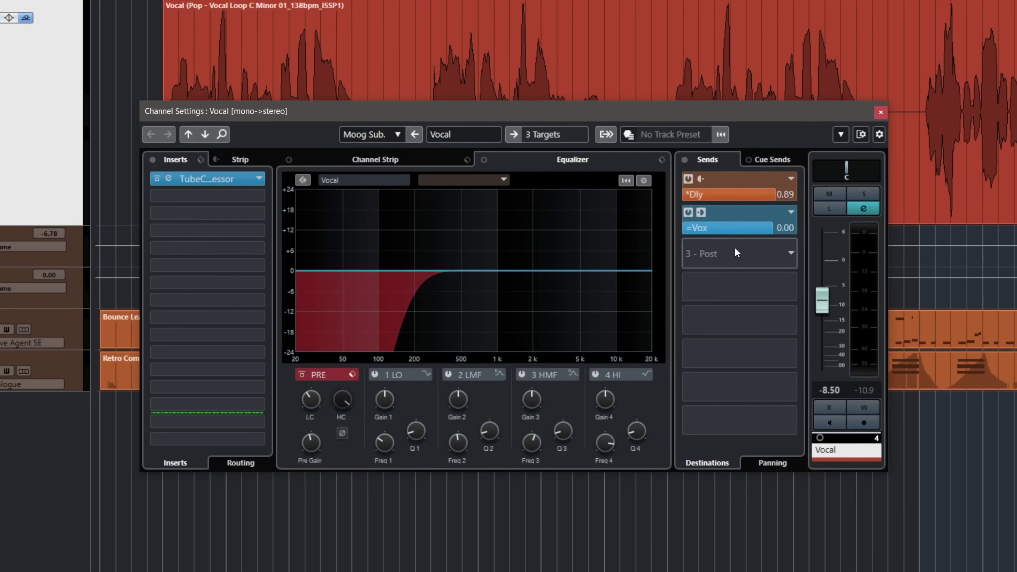
pyautogui.rightClick(751, 261)
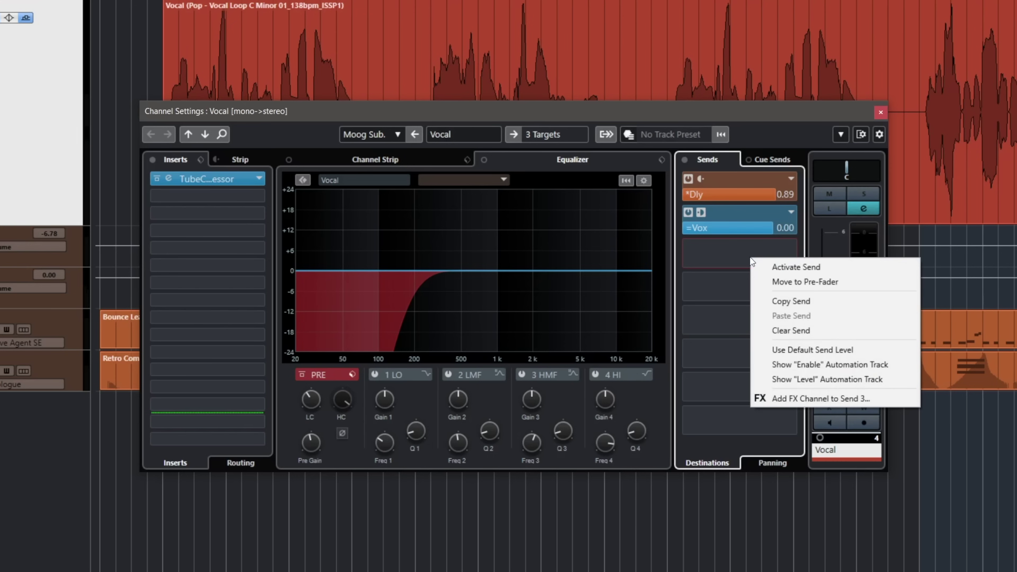
pyautogui.click(779, 399)
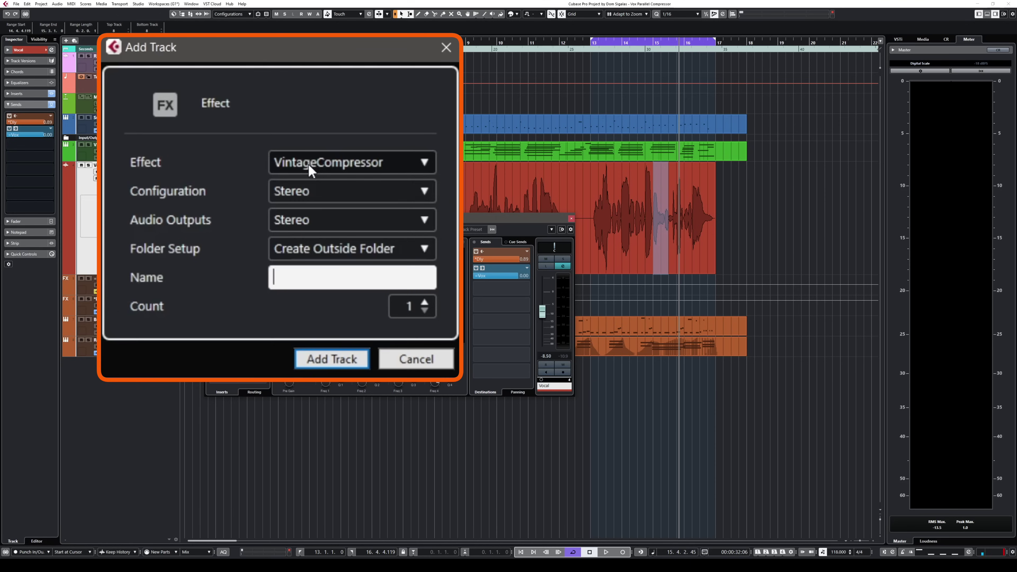
pyautogui.write('=Parallel Comp')
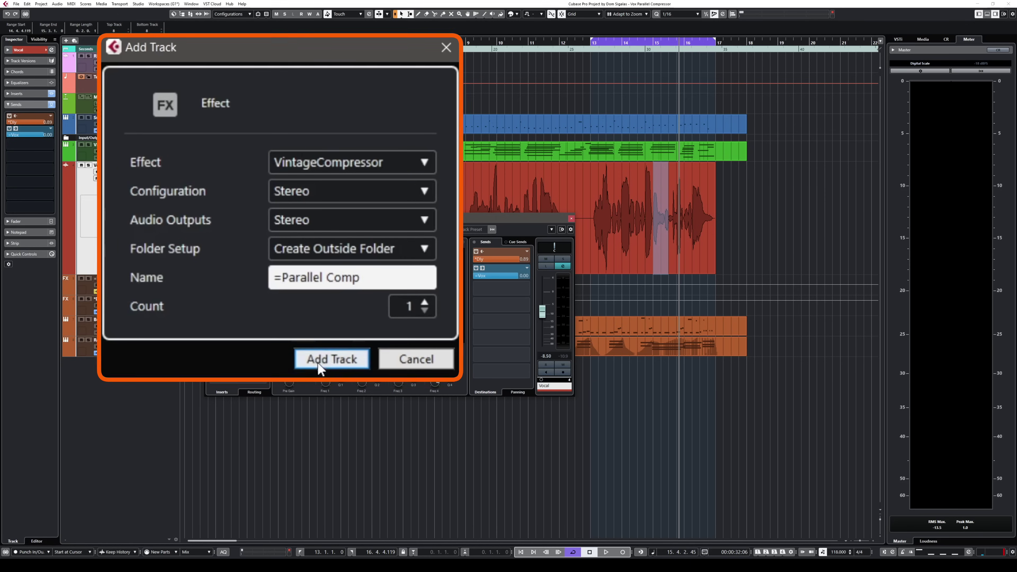
pyautogui.click(331, 359)
# Step: Monitor the =Vox channel with Listen during playback and raise its fader to about -2.14 dB
pyautogui.moveTo(443, 294); pyautogui.dragTo(460, 317)
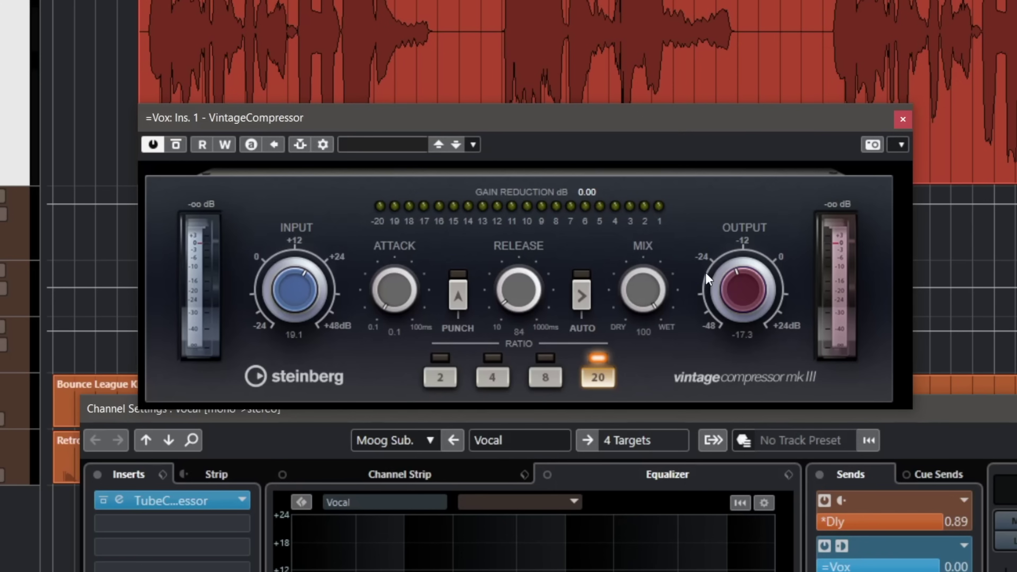
pyautogui.moveTo(136, 0); pyautogui.dragTo(136, 2)
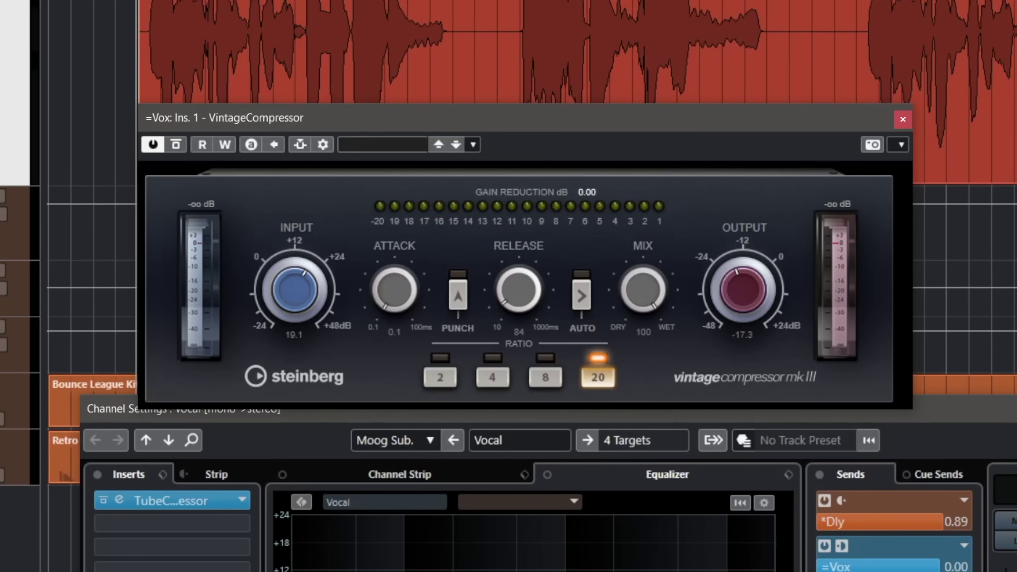
pyautogui.press('space')
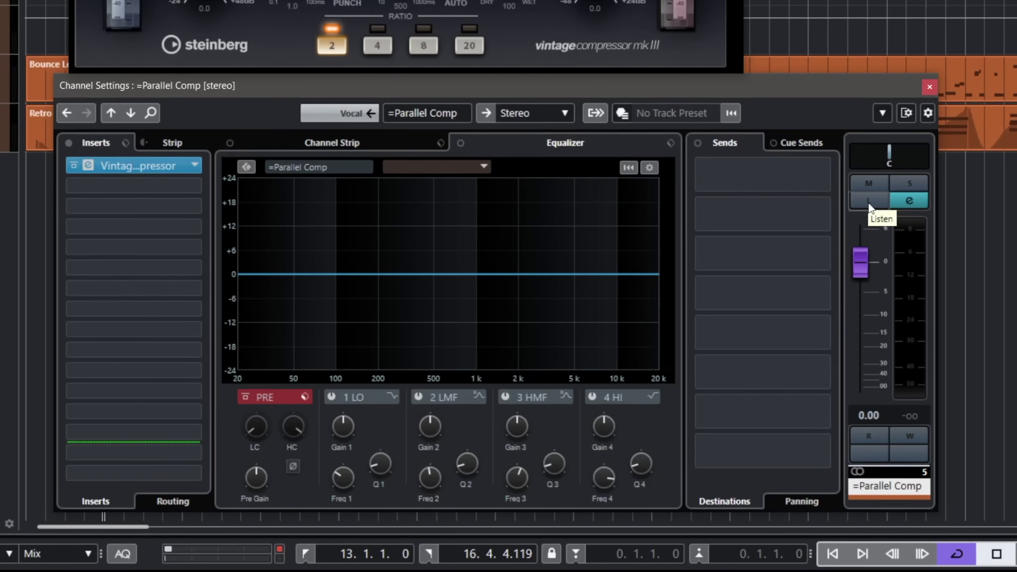
pyautogui.click(536, 404)
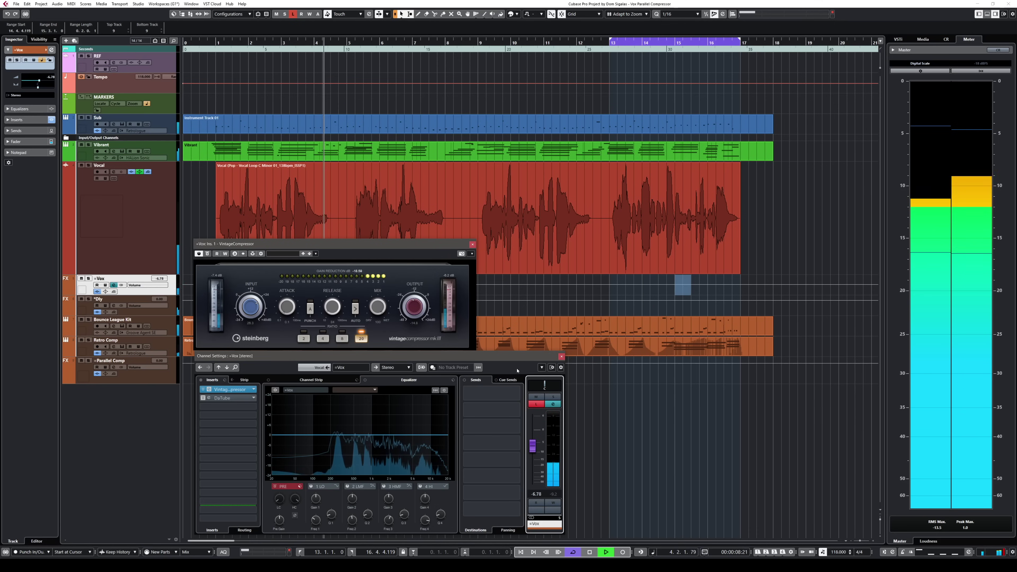
pyautogui.moveTo(532, 446); pyautogui.dragTo(533, 438)
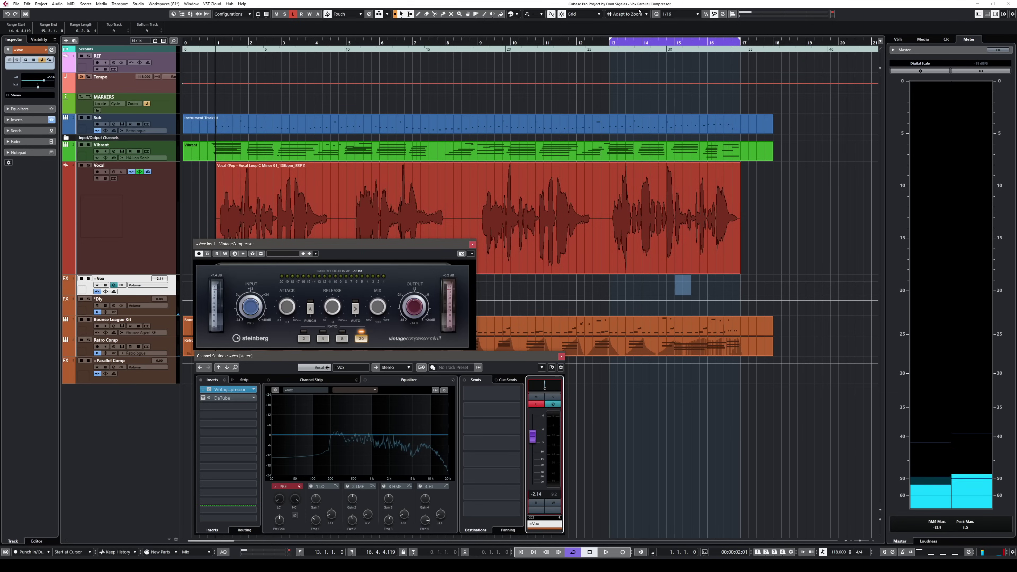
pyautogui.press('h')
pyautogui.press('space')
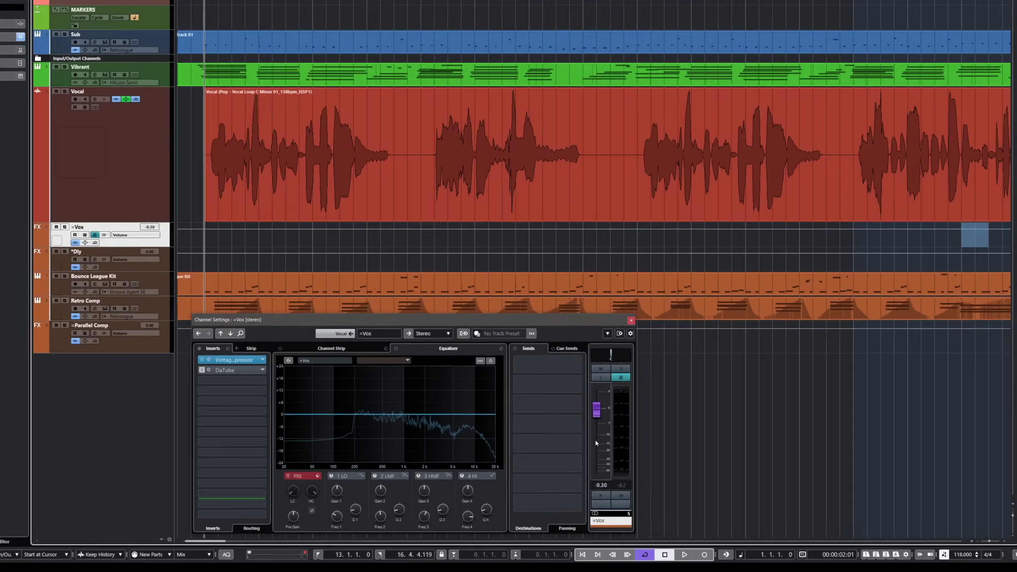
# Step: Pull the =Vox channel fader all the way down to -∞ for playback of the mix
pyautogui.scroll(3, 596, 442)
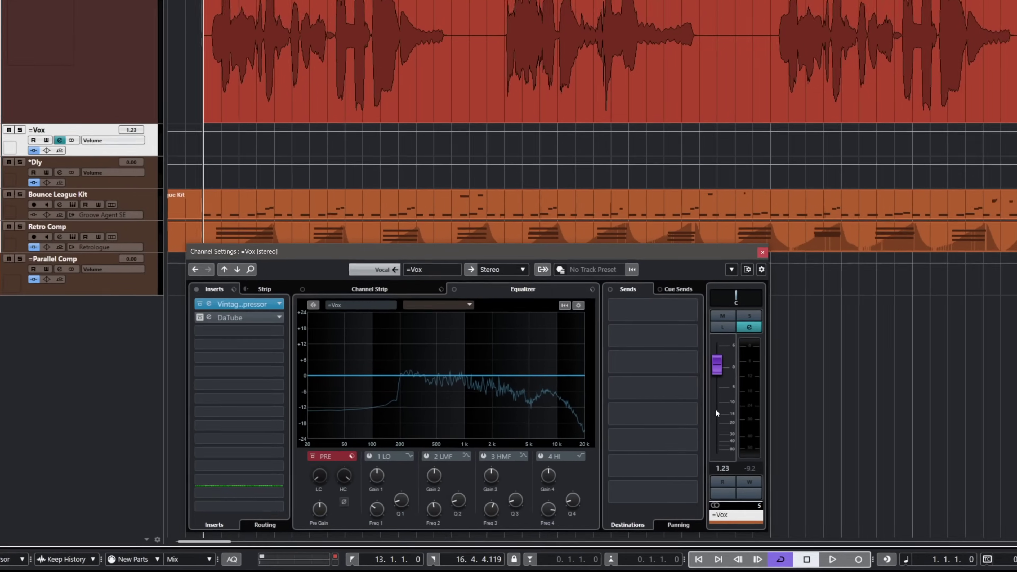
pyautogui.scroll(-3, 596, 442)
pyautogui.scroll(-10, 596, 441)
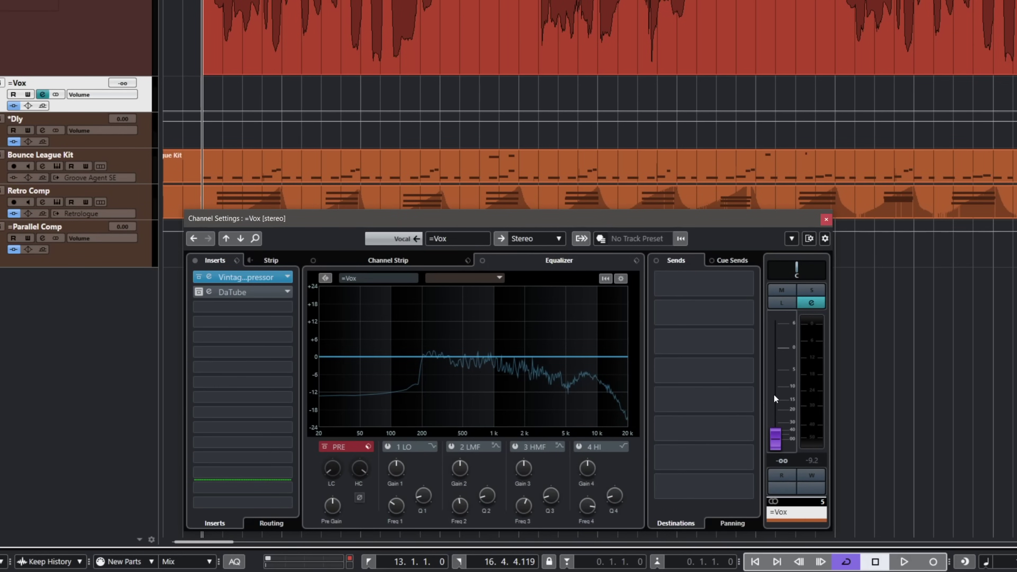
pyautogui.click(774, 396)
pyautogui.scroll(-15, 774, 395)
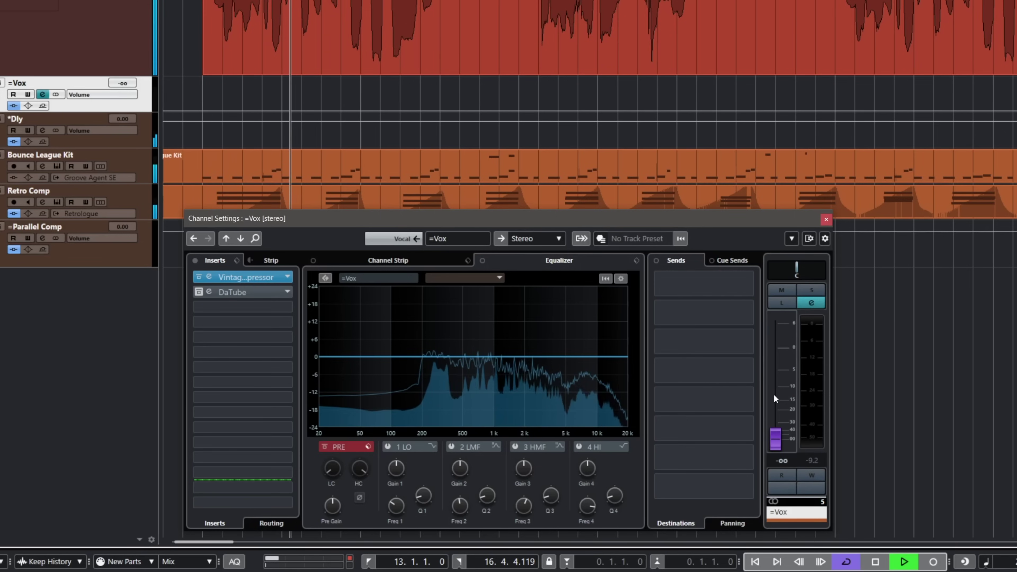
# Step: Blend the =Vox channel into the playing mix, bringing its fader up to about -5.61 dB
pyautogui.scroll(10, 774, 395)
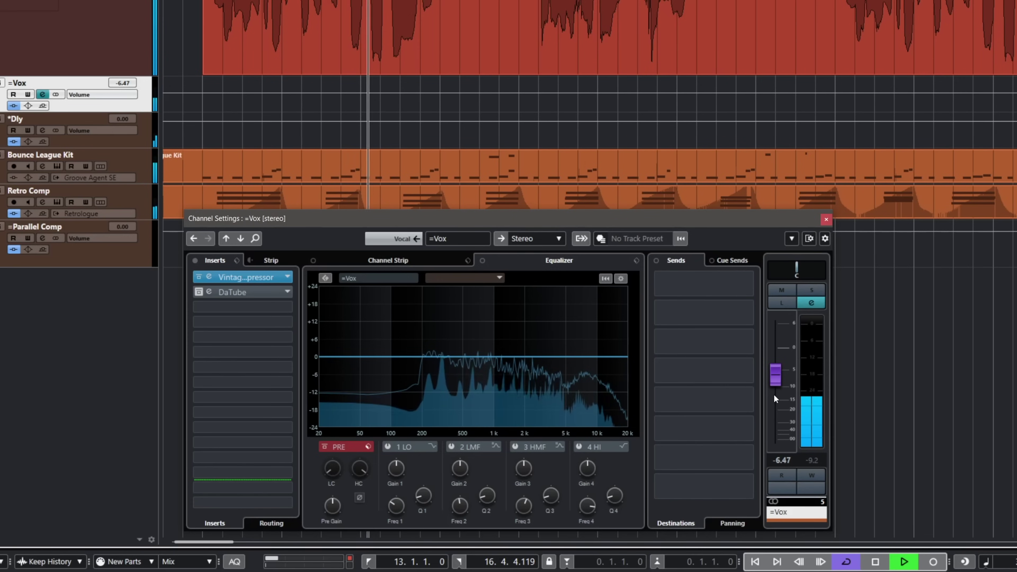
pyautogui.scroll(1, 774, 394)
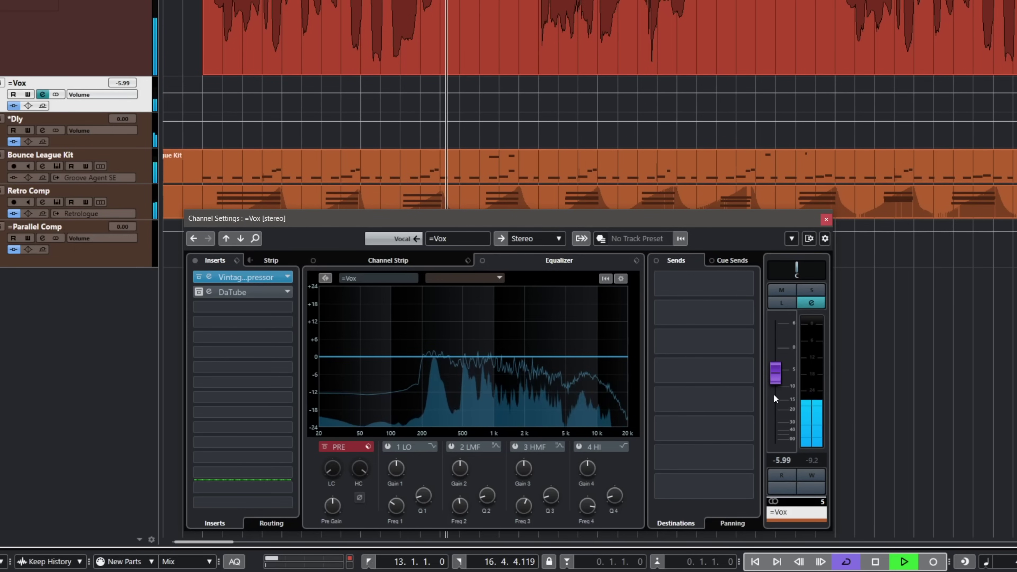
pyautogui.scroll(2, 774, 394)
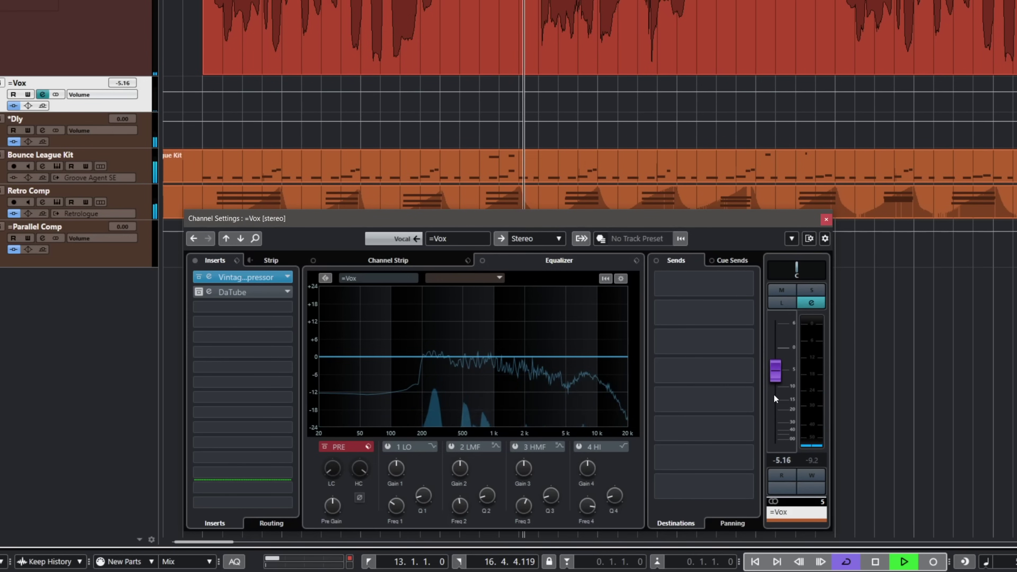
pyautogui.scroll(-3, 774, 394)
pyautogui.scroll(-1, 774, 395)
pyautogui.scroll(2, 775, 394)
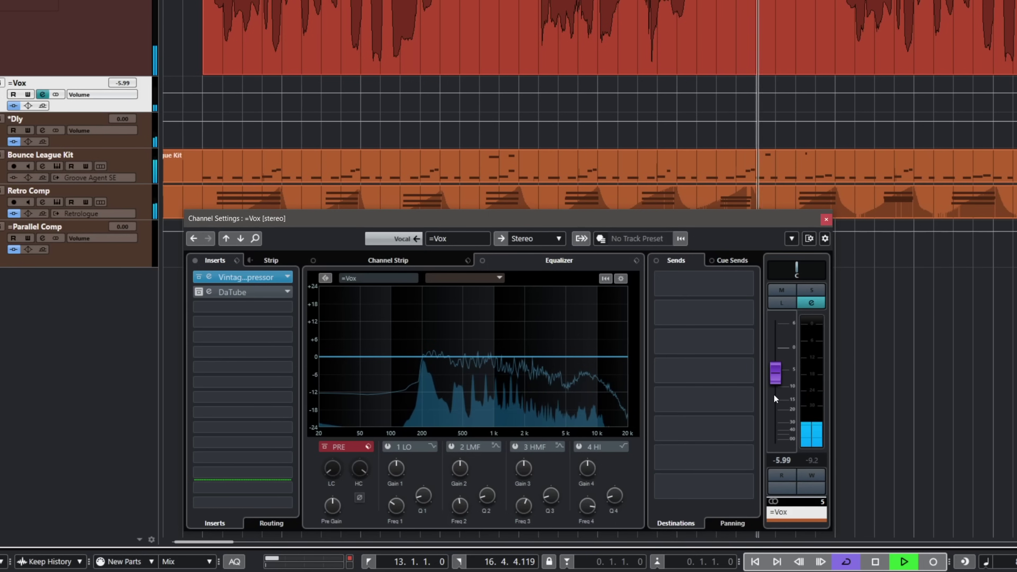
pyautogui.scroll(1, 774, 395)
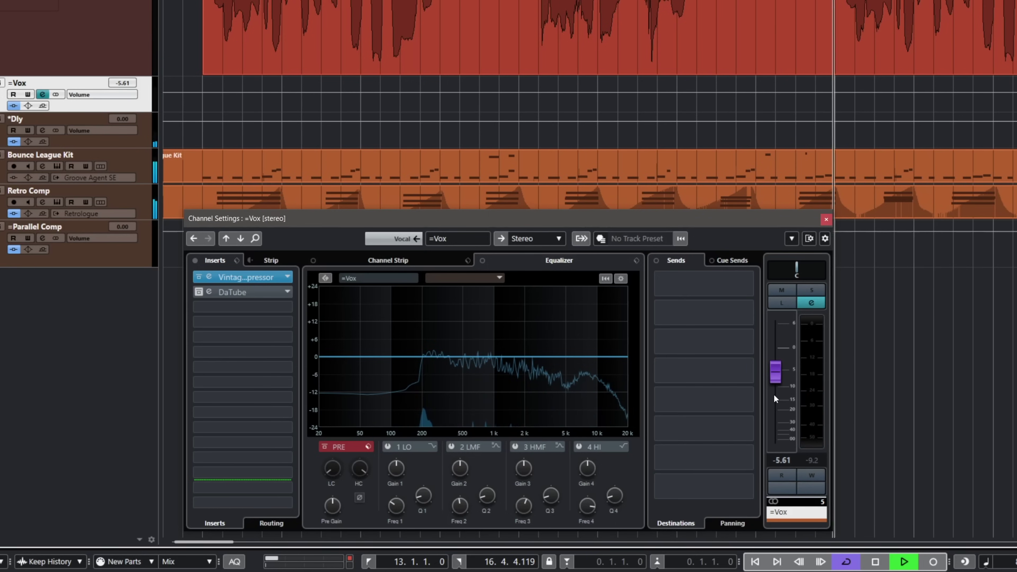
# Step: Drop the =Vox fader to -∞ for comparison, and bring it back up to about -4.95 dB
pyautogui.scroll(-15, 774, 394)
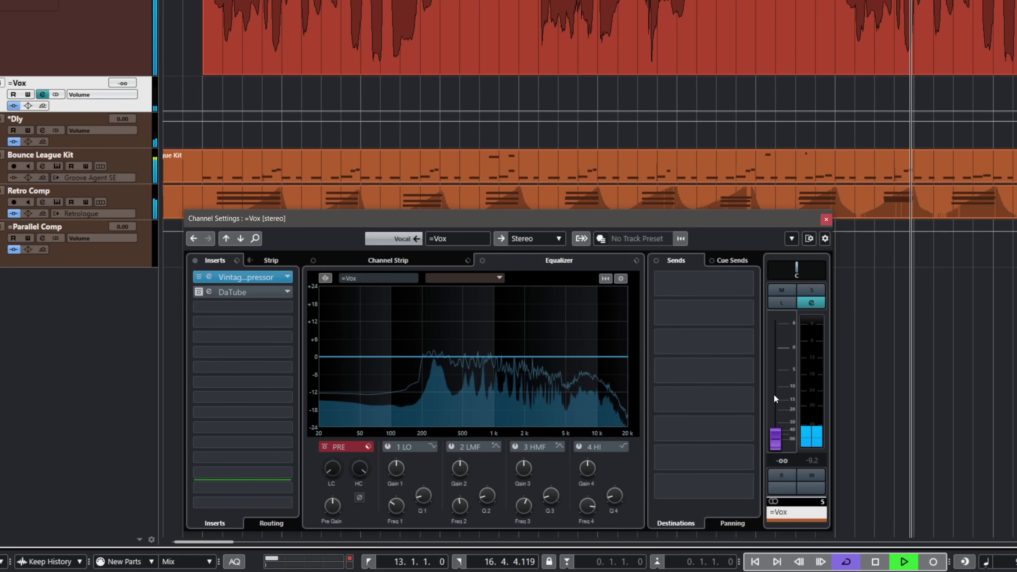
pyautogui.scroll(10, 774, 395)
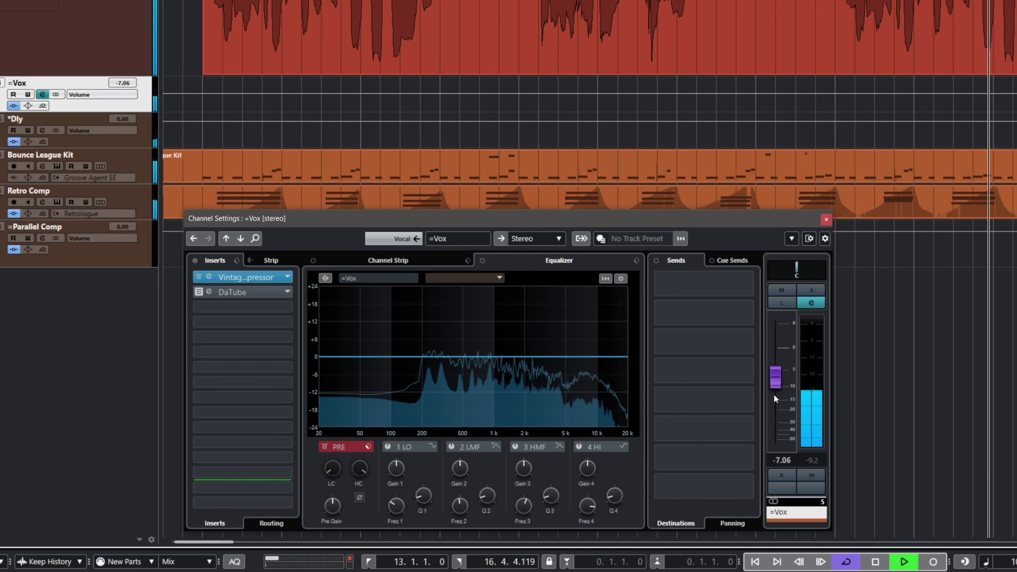
pyautogui.scroll(2, 774, 394)
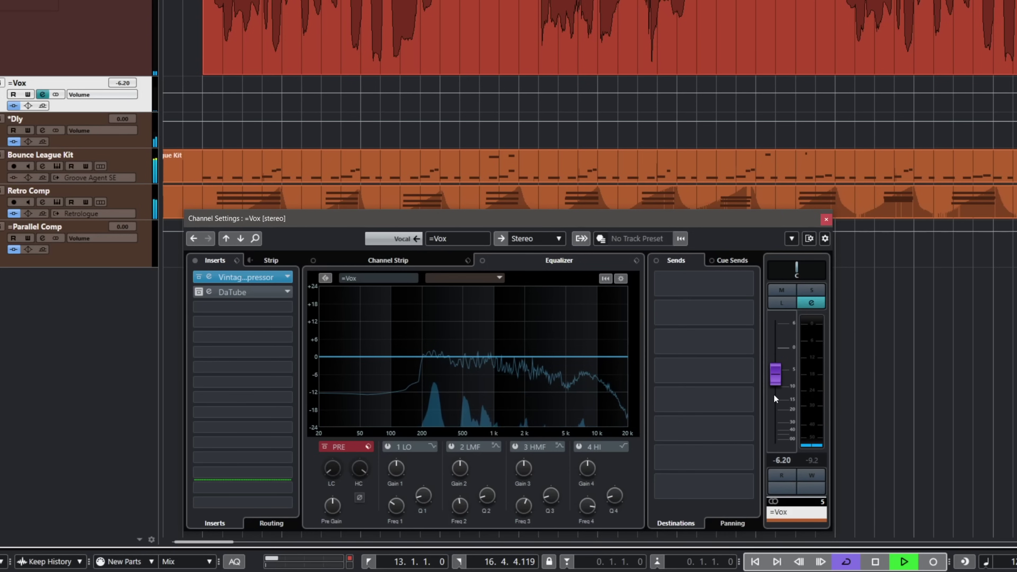
pyautogui.scroll(3, 774, 394)
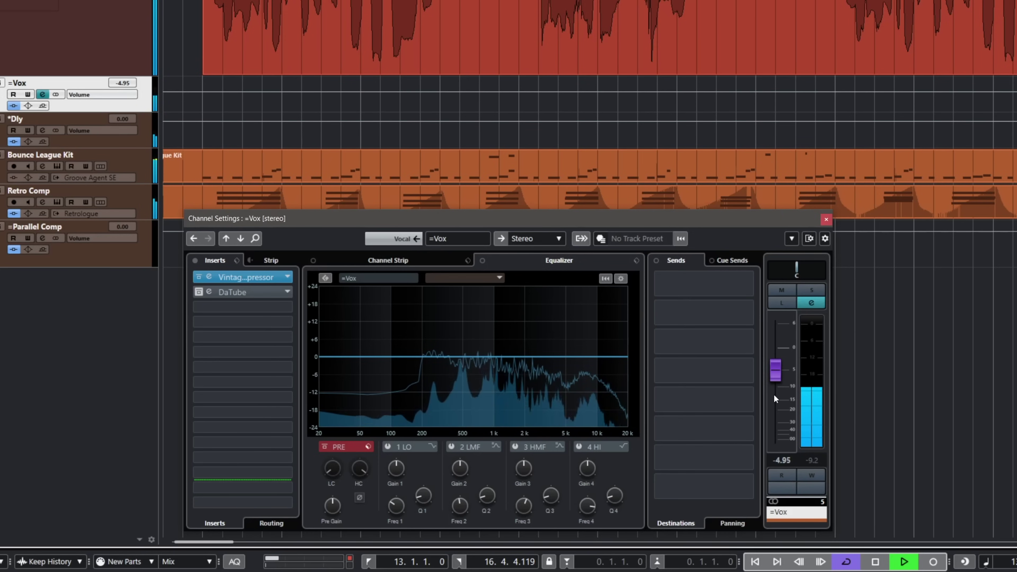
# Step: Cut the =Vox level completely once more, and settle its fader at -2.73 dB
pyautogui.scroll(-15, 774, 394)
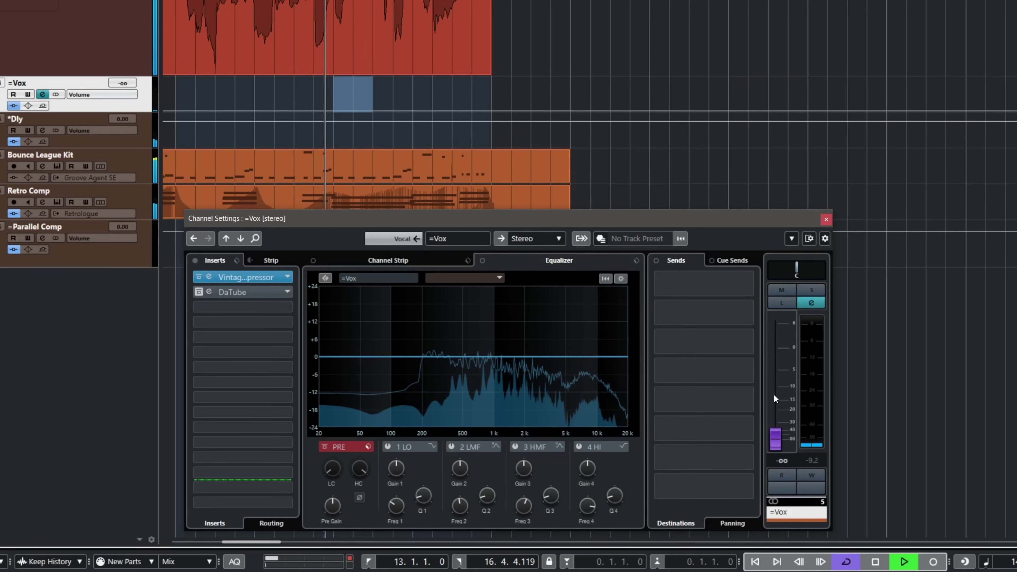
pyautogui.scroll(12, 774, 394)
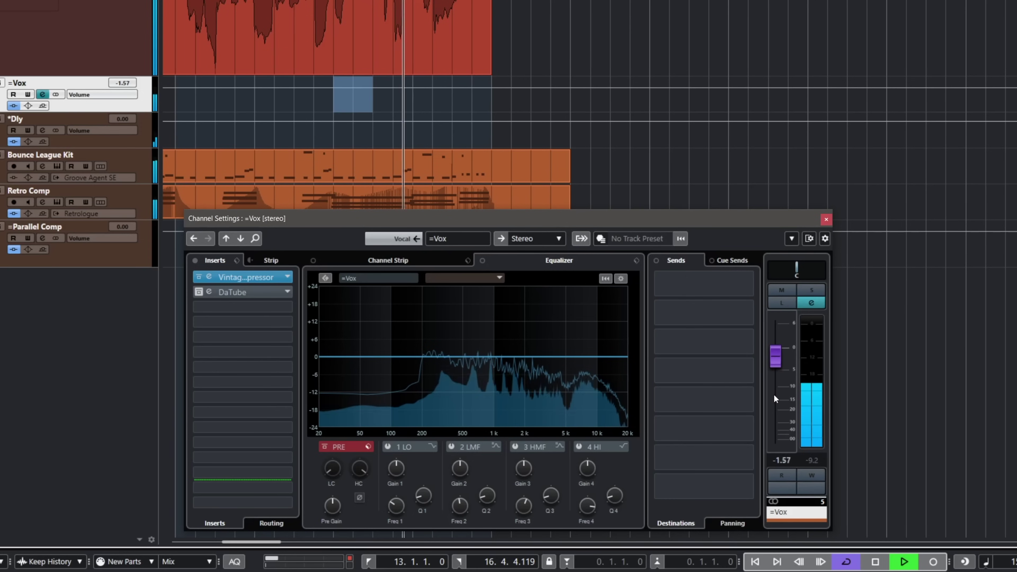
pyautogui.scroll(-3, 774, 394)
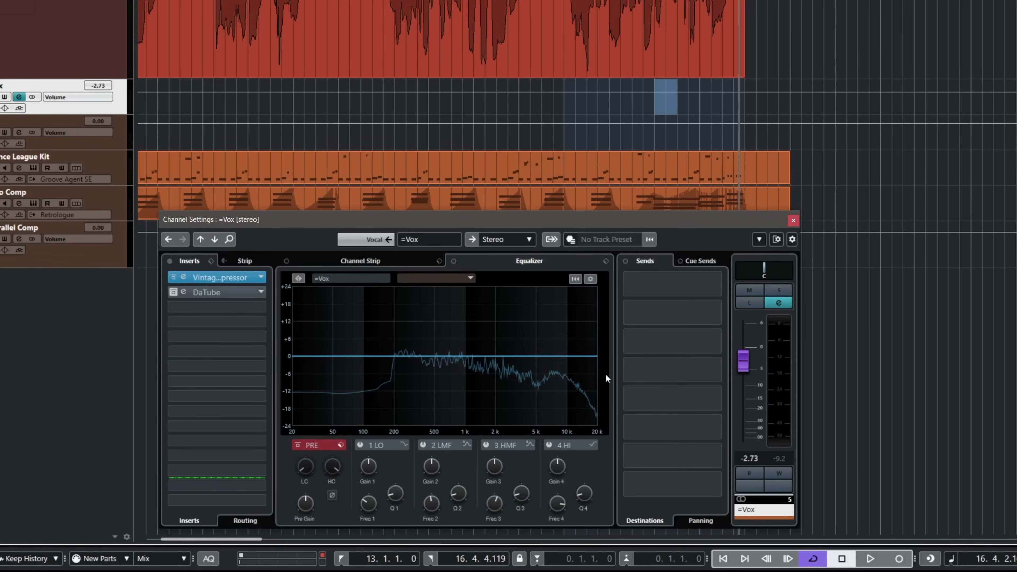
# Step: Show the Vocal track's channel settings and open the VintageCompressor on its =Vox send destination
pyautogui.click(116, 39)
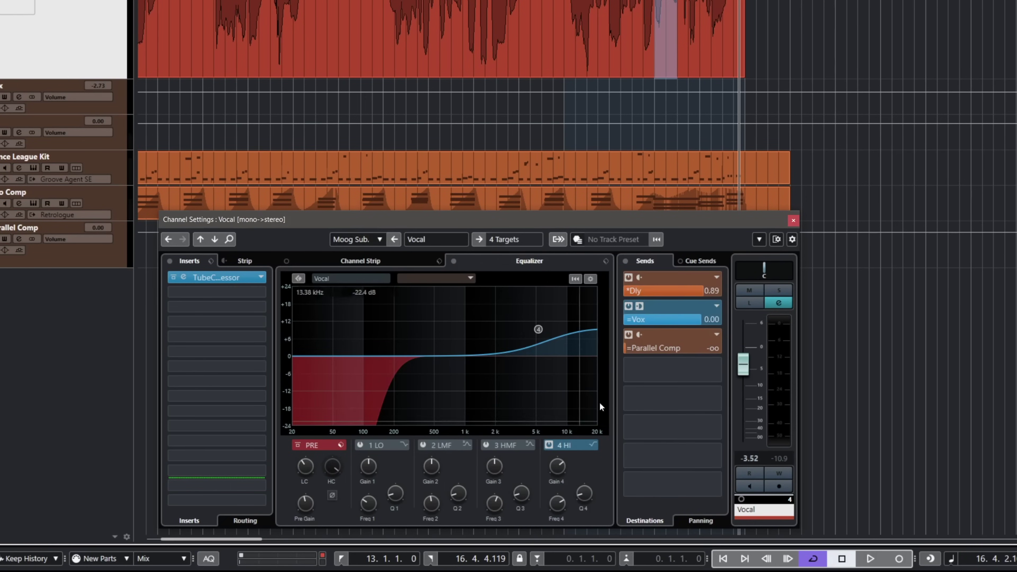
pyautogui.doubleClick(658, 318)
pyautogui.moveTo(462, 22)
pyautogui.mouseDown()
pyautogui.moveTo(439, 14)
pyautogui.moveTo(464, 19)
pyautogui.mouseUp()
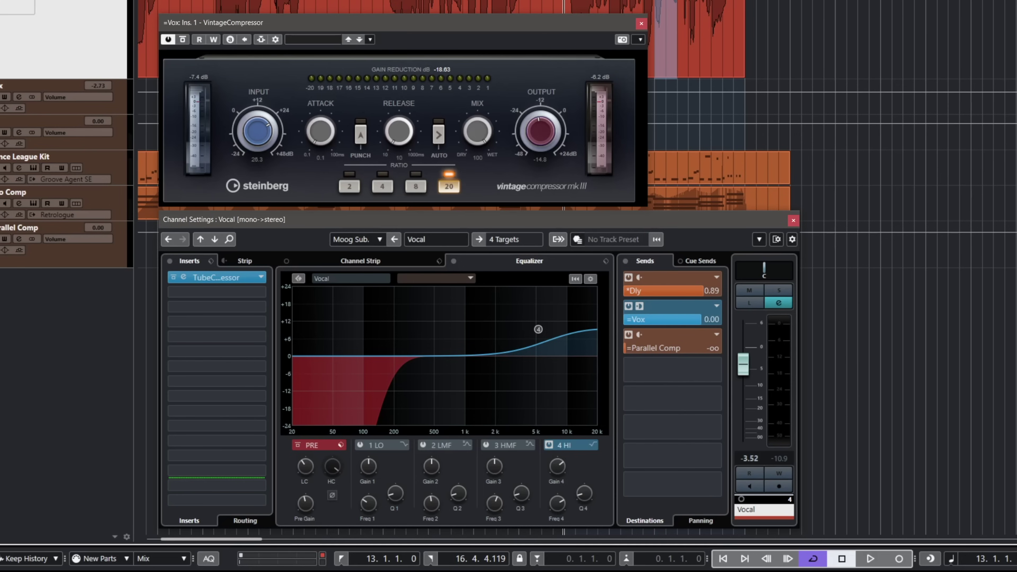
# Step: Switch the Vocal's =Vox send to post-fader and sweep the Vocal fader down to about -24.1 dB and back up during playback
pyautogui.moveTo(743, 371); pyautogui.dragTo(744, 376)
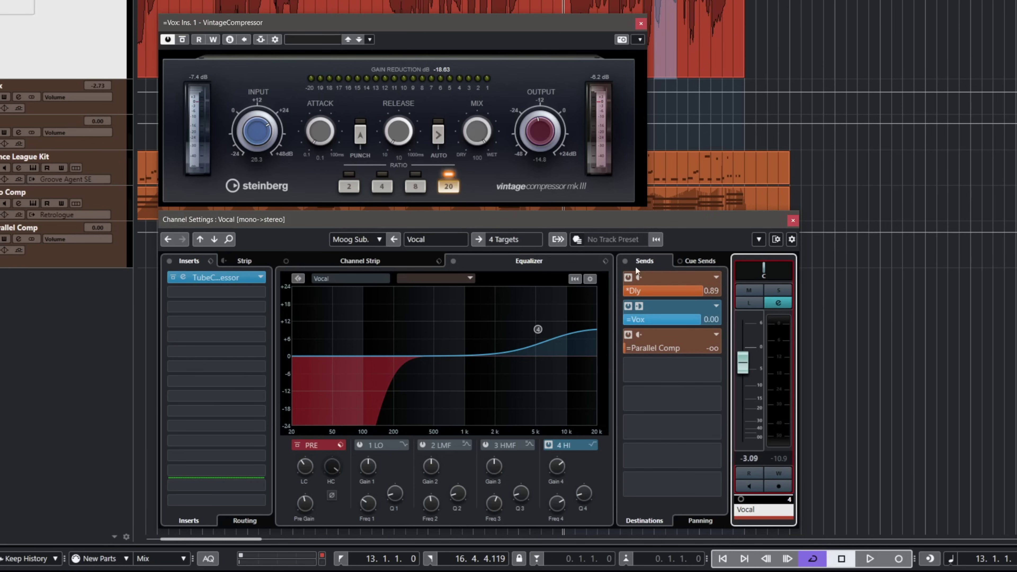
pyautogui.click(640, 306)
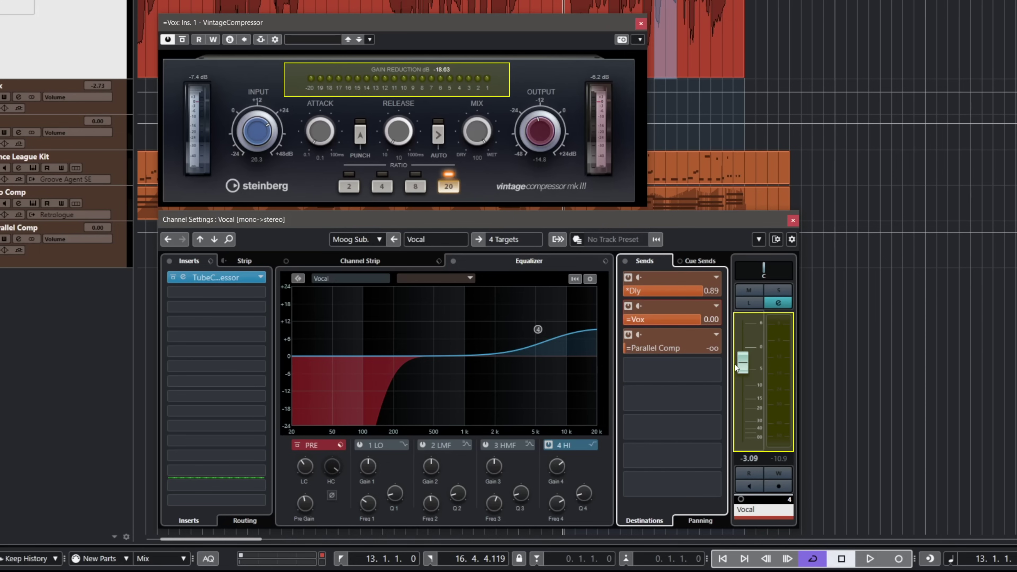
pyautogui.press('space')
pyautogui.moveTo(744, 366); pyautogui.dragTo(741, 447)
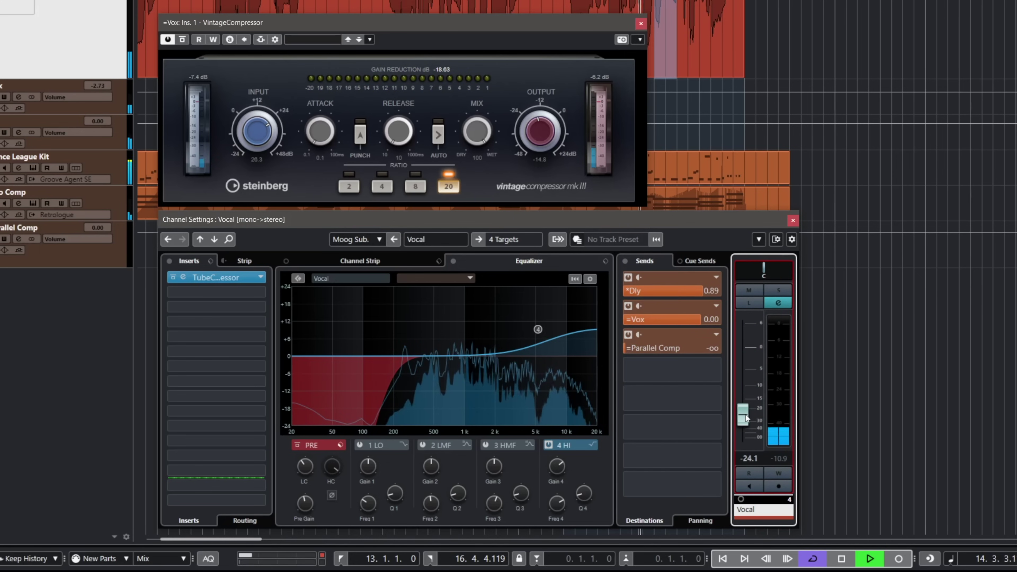
pyautogui.moveTo(745, 414); pyautogui.dragTo(749, 367)
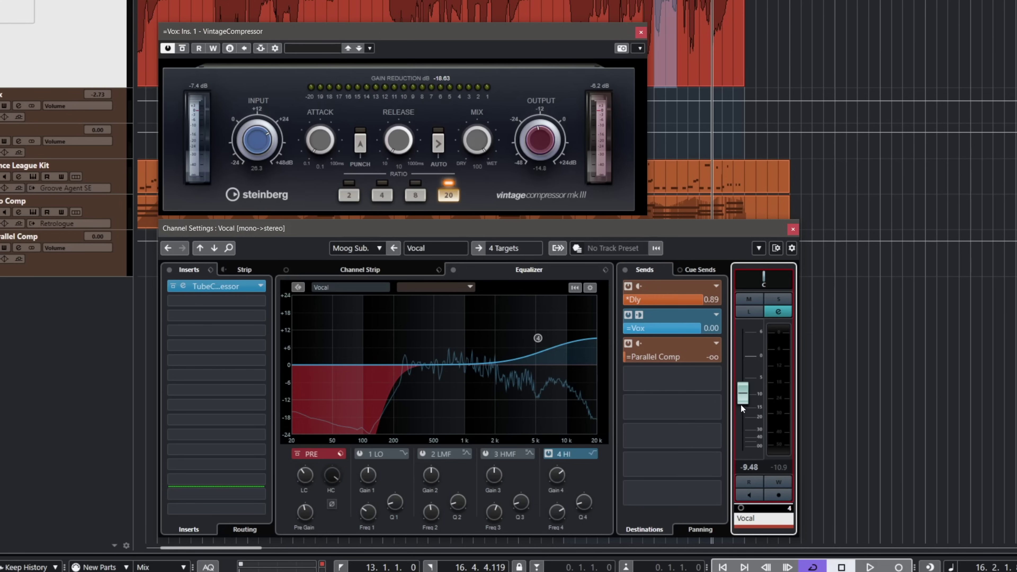
# Step: Raise the Vocal fader to about -2.94 dB during playback with the =Vox send in pre-fader mode
pyautogui.moveTo(740, 404); pyautogui.dragTo(742, 375)
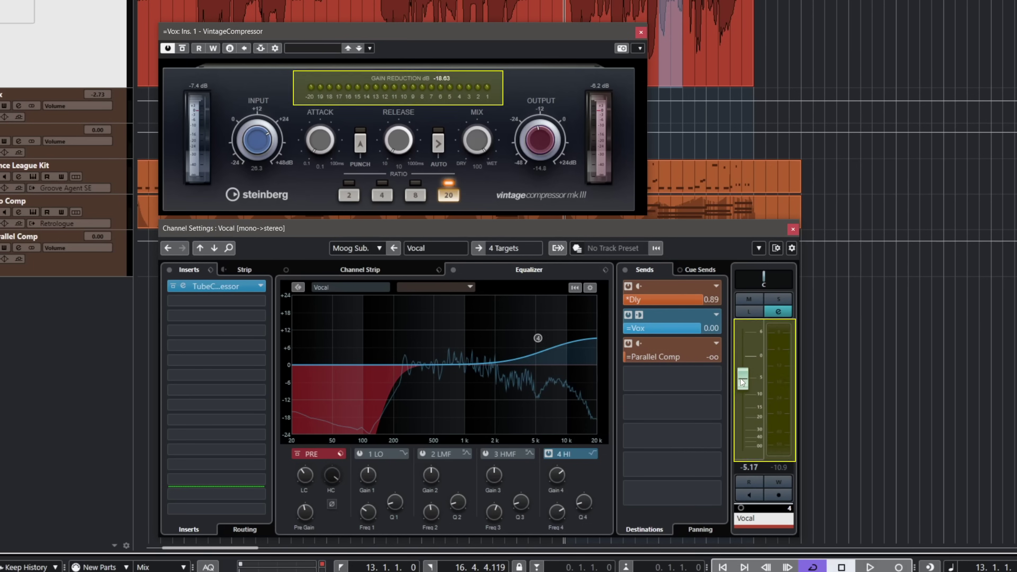
pyautogui.press('space')
pyautogui.moveTo(744, 382)
pyautogui.mouseDown()
pyautogui.moveTo(745, 406)
pyautogui.moveTo(746, 374)
pyautogui.mouseUp()
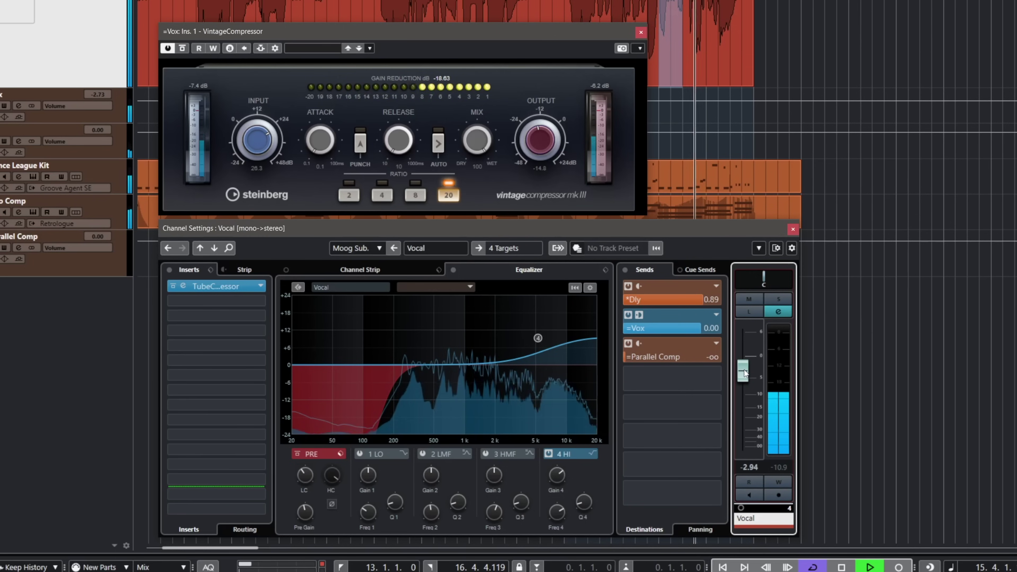
pyautogui.moveTo(745, 373); pyautogui.dragTo(747, 379)
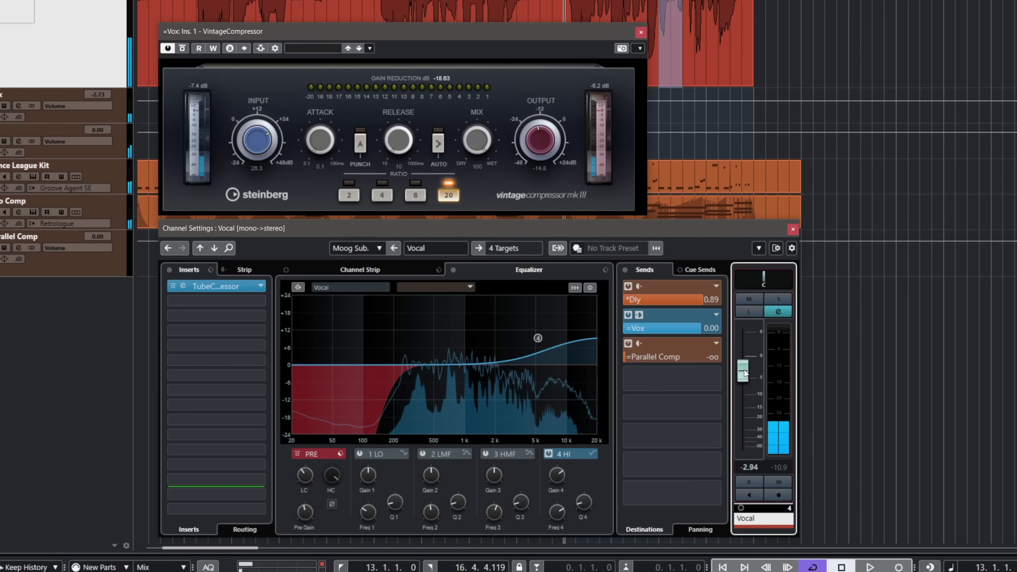
# Step: Stop playback and open the level of the Vocal's =Vox send for editing
pyautogui.press('space')
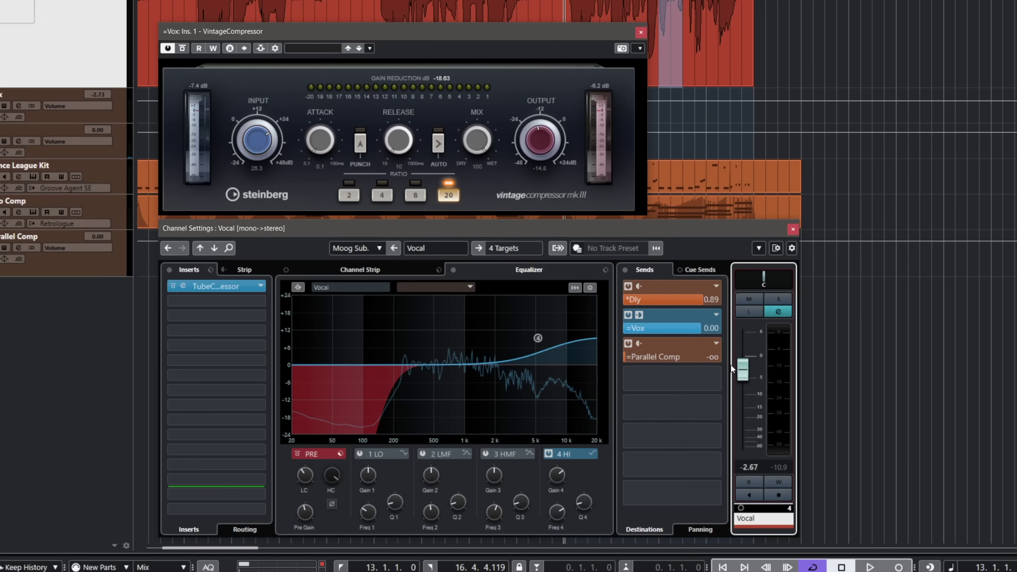
pyautogui.click(697, 328)
pyautogui.doubleClick(701, 332)
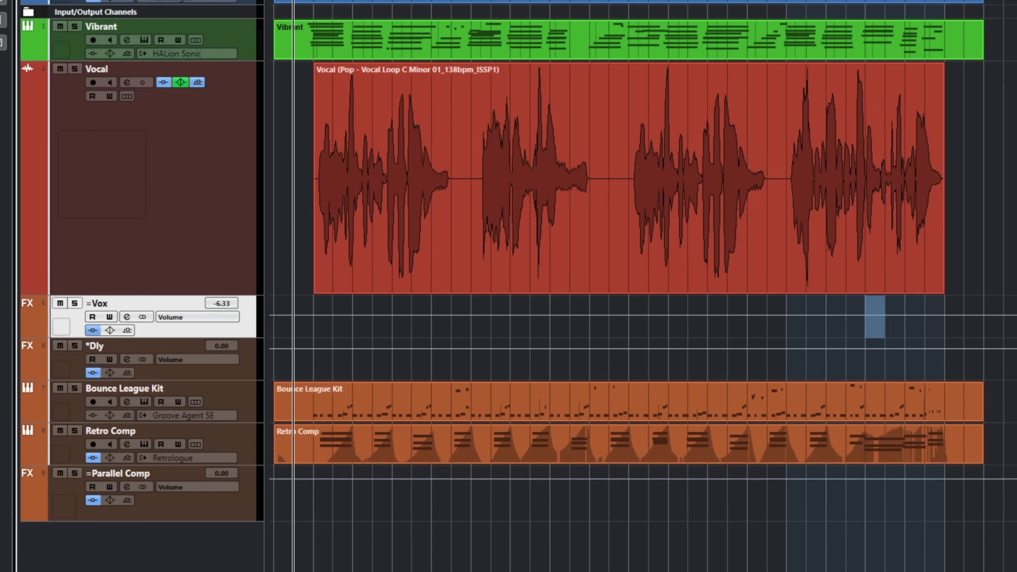
# Step: Enable automation writing on the =Vox track, record a volume ride during playback of the vocal, and inspect the resulting curve
pyautogui.click(110, 317)
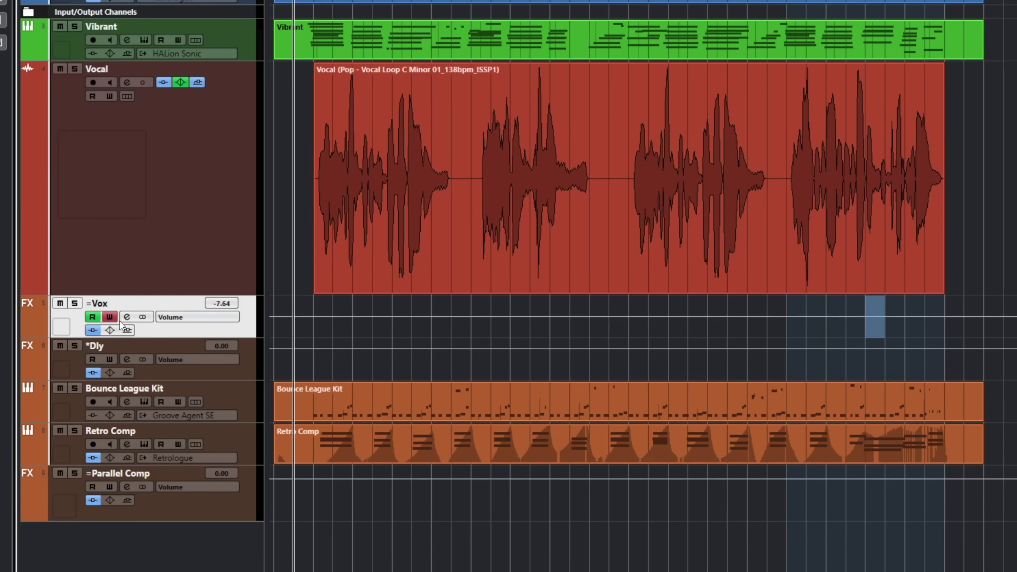
pyautogui.press('space')
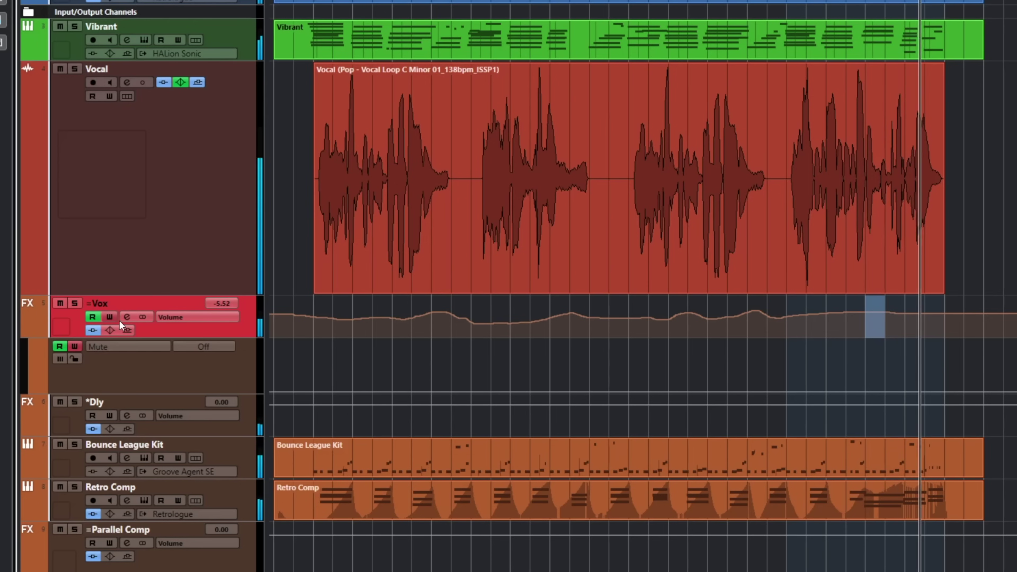
pyautogui.click(118, 321)
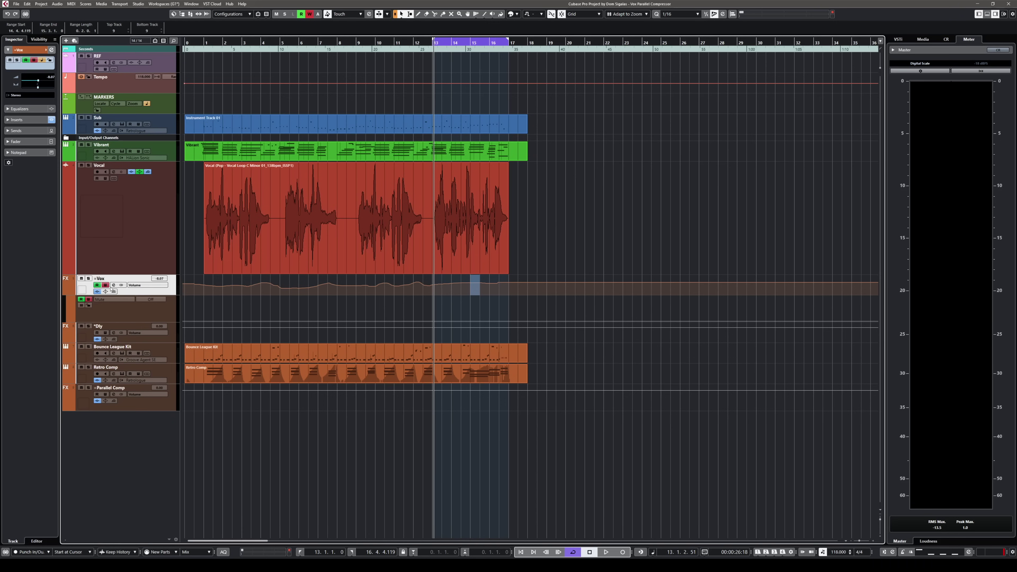
pyautogui.press('h')
pyautogui.press('h')
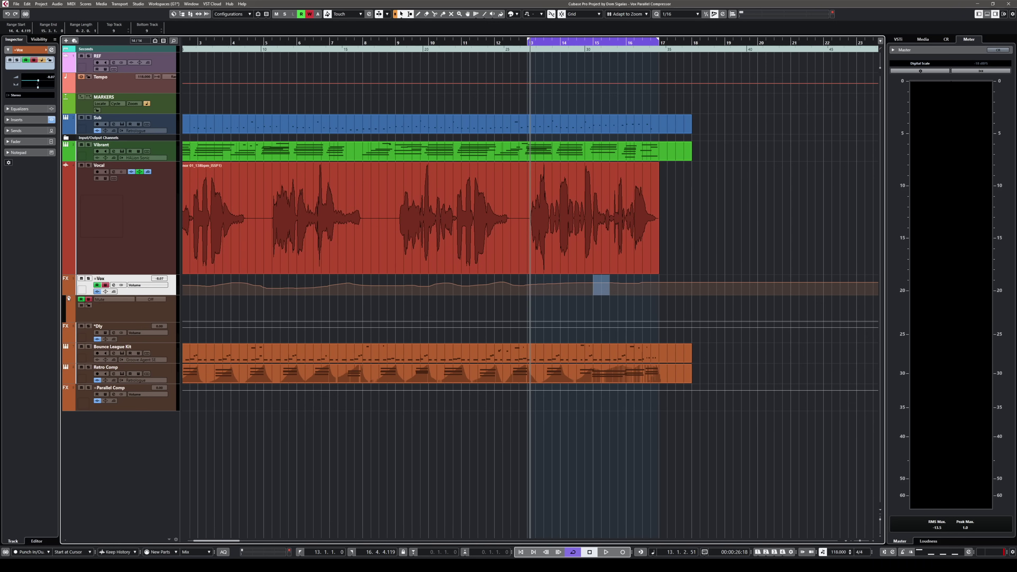
pyautogui.click(423, 40)
pyautogui.press('h')
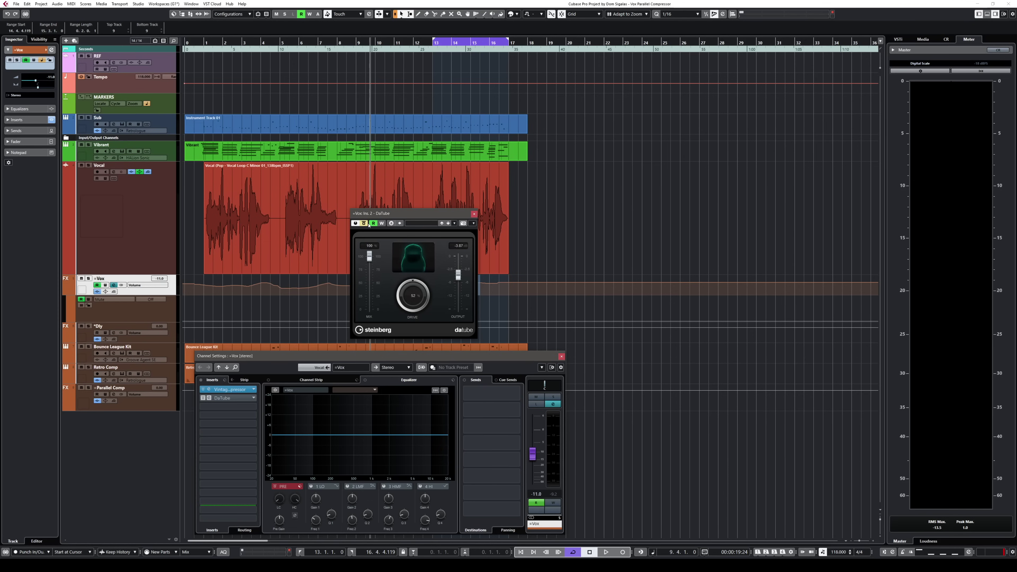
# Step: Play from bar 1, compare DaTube bypassed and active on =Vox, set its output to -3.37 dB, and leave it active
pyautogui.click(202, 45)
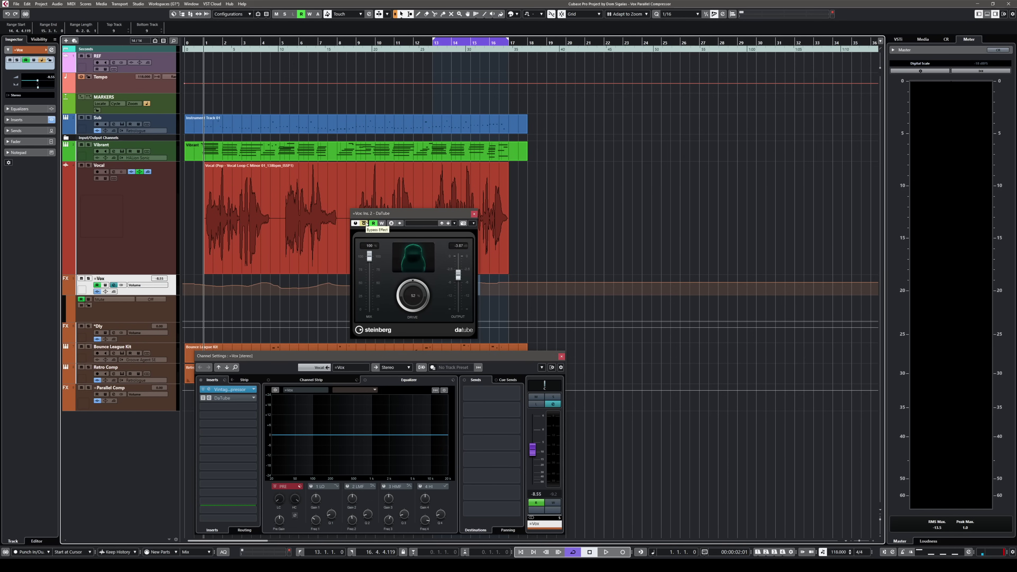
pyautogui.press('space')
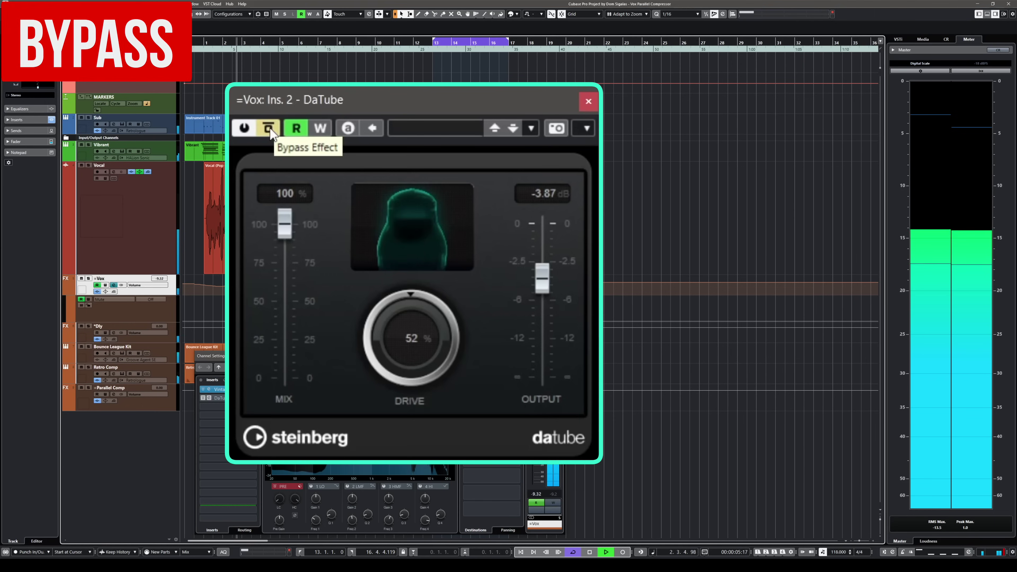
pyautogui.click(269, 129)
pyautogui.moveTo(542, 278)
pyautogui.mouseDown()
pyautogui.moveTo(545, 256)
pyautogui.moveTo(543, 277)
pyautogui.mouseUp()
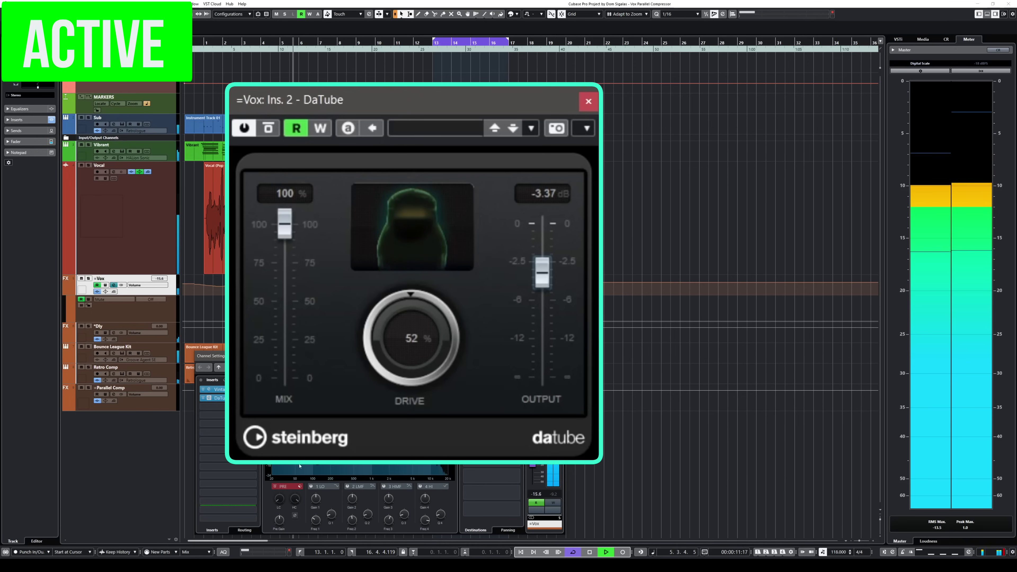
pyautogui.click(269, 129)
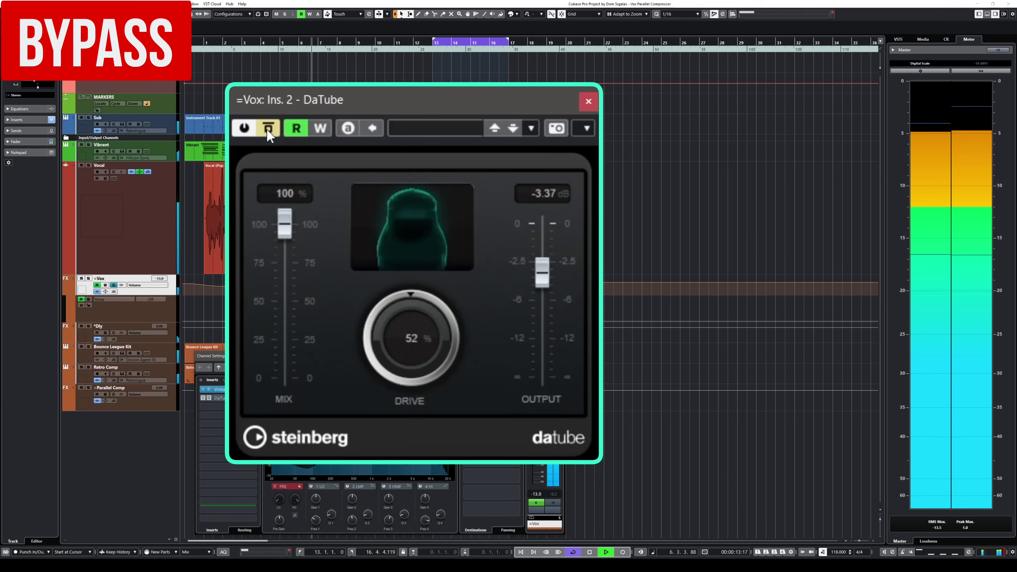
pyautogui.click(267, 130)
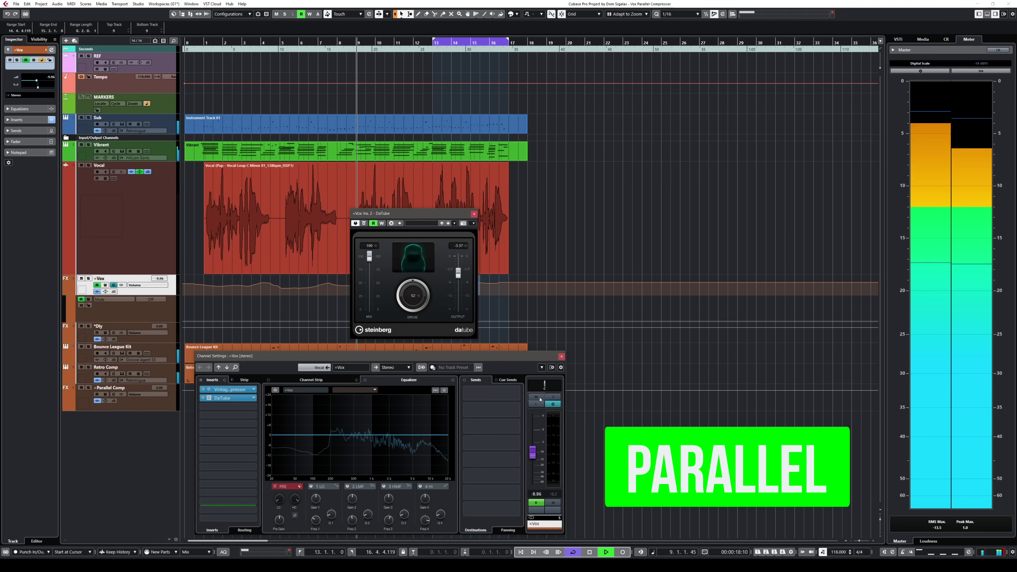
# Step: Mute and unmute the =Vox channel repeatedly during playback to compare the vocal with and without the parallel signal
pyautogui.click(537, 399)
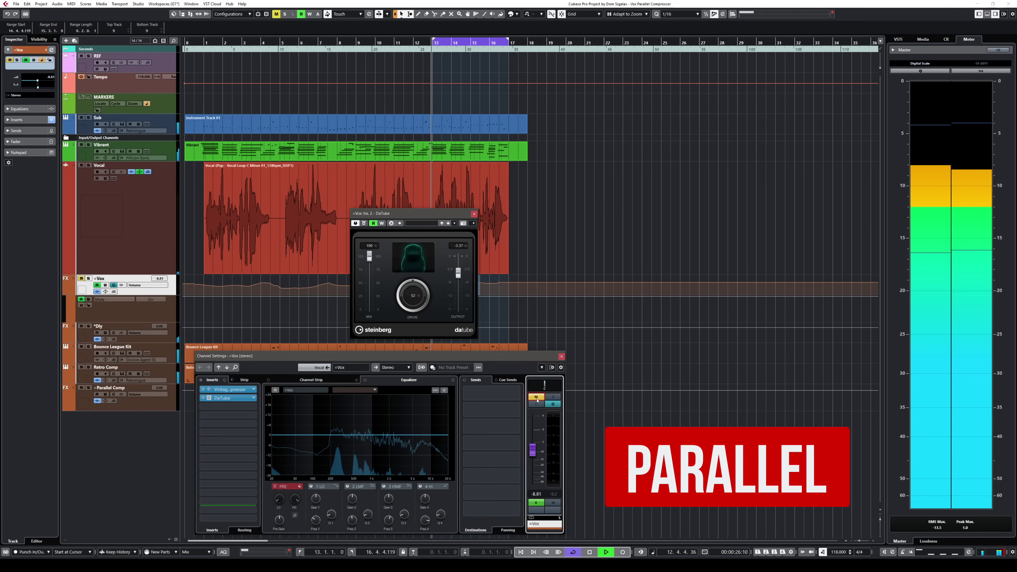
pyautogui.click(537, 400)
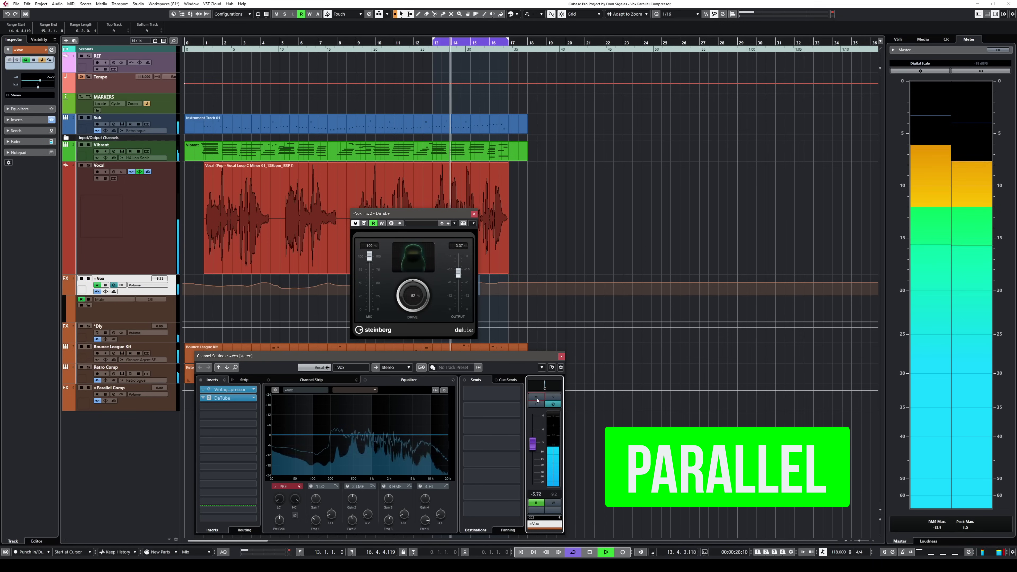
pyautogui.click(537, 398)
pyautogui.click(537, 398)
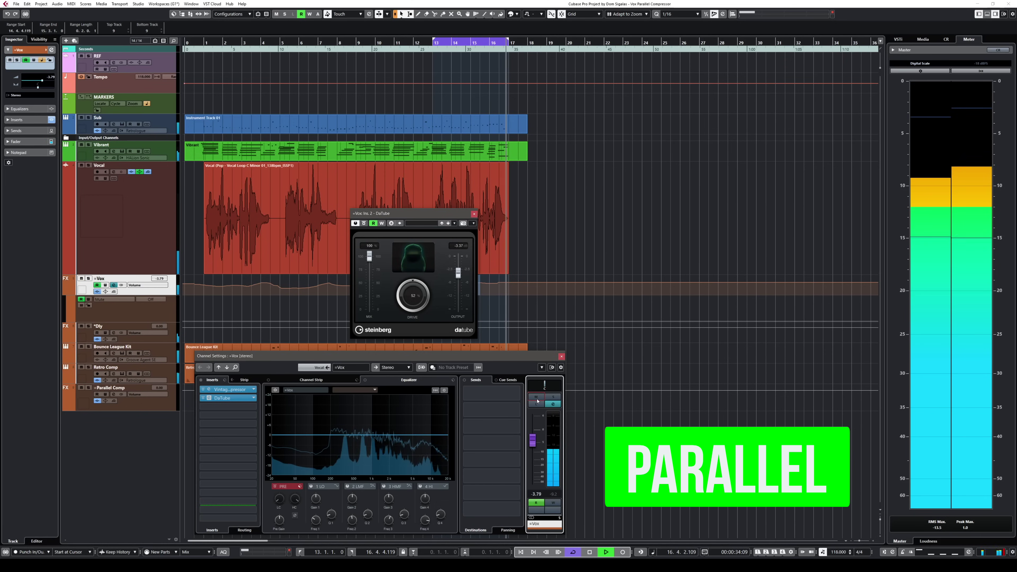
pyautogui.click(537, 399)
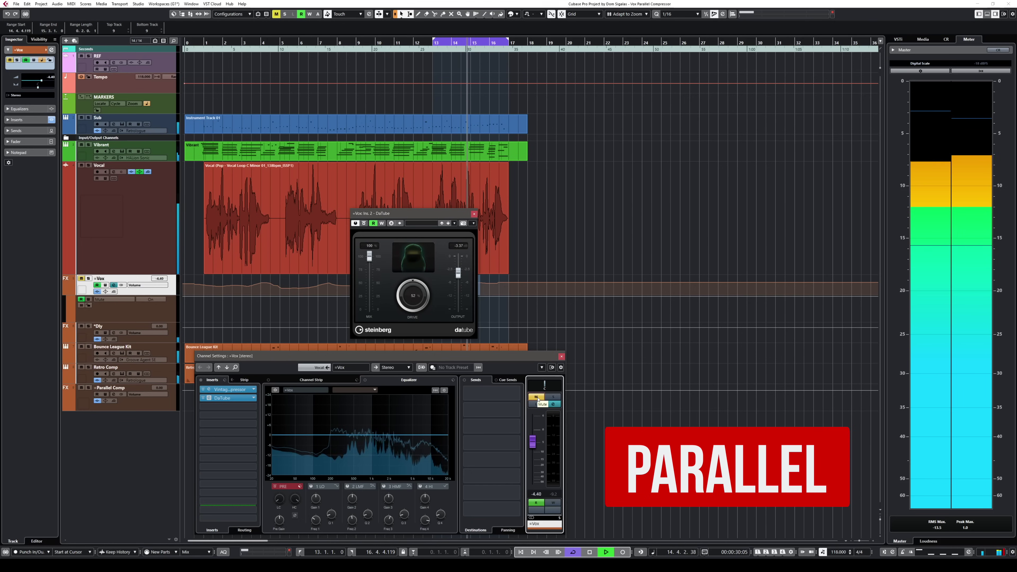
pyautogui.click(537, 397)
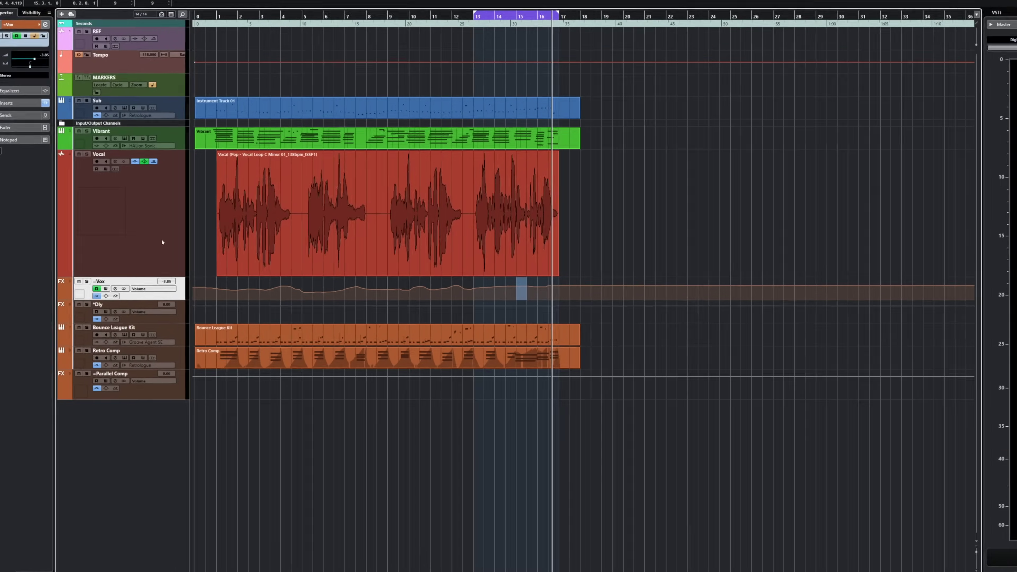
# Step: Route the Vocal and =Vox tracks to a new stereo group channel named >ALL VOX, created outside a folder
pyautogui.keyDown('ctrl'); pyautogui.click(165, 246); pyautogui.keyUp('ctrl')
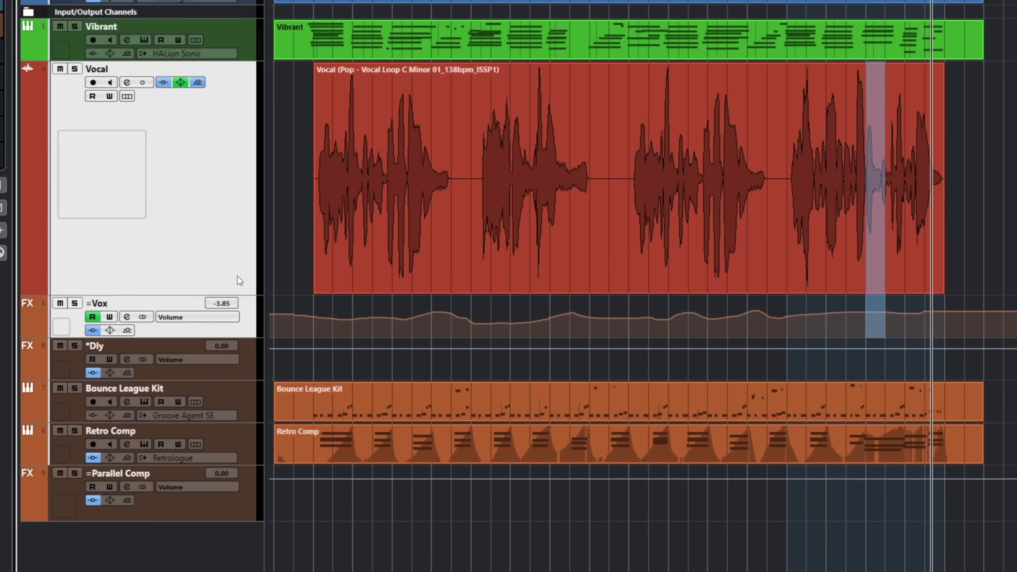
pyautogui.rightClick(181, 194)
pyautogui.moveTo(254, 200)
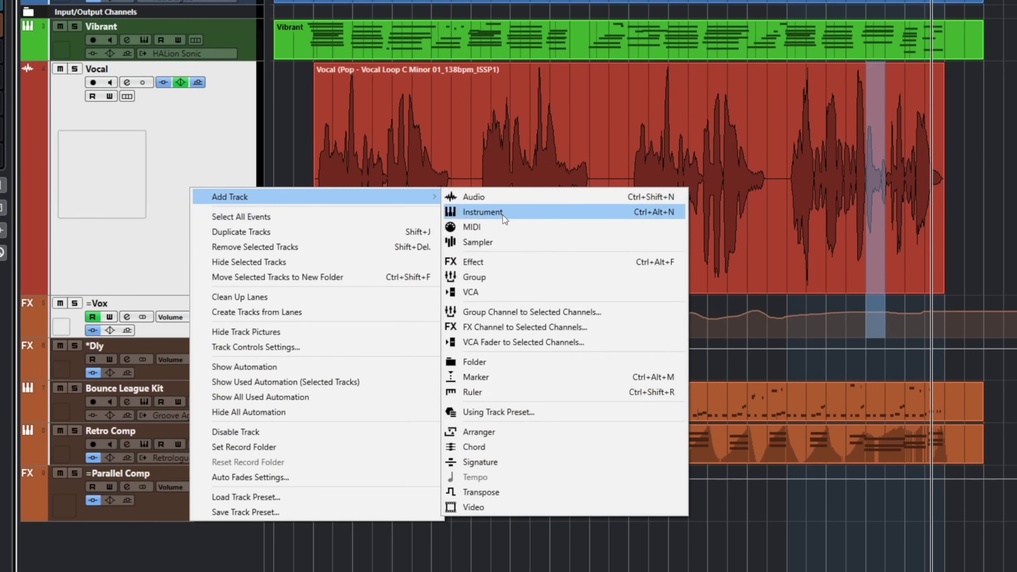
pyautogui.click(531, 313)
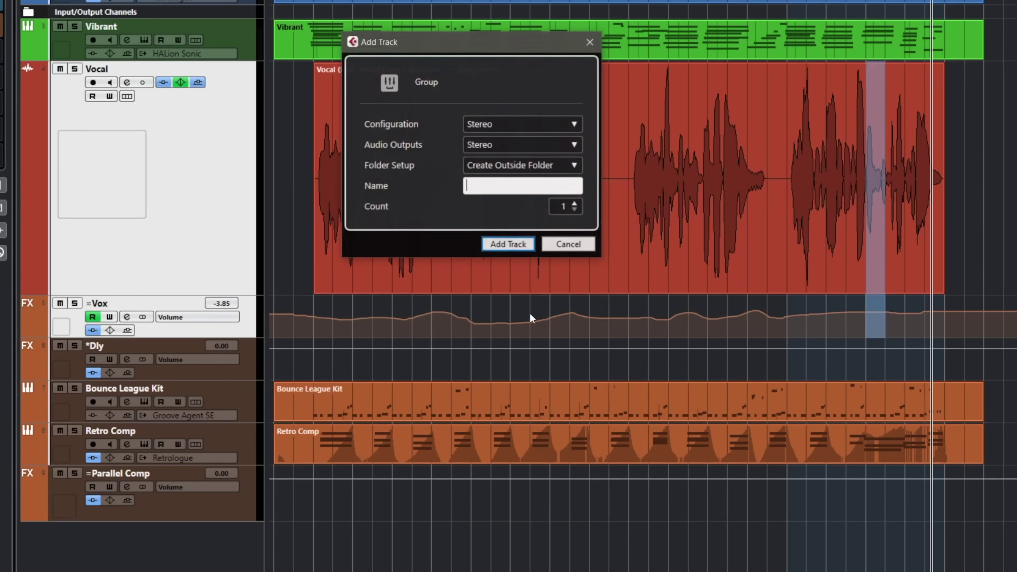
pyautogui.write('>ALL VOX')
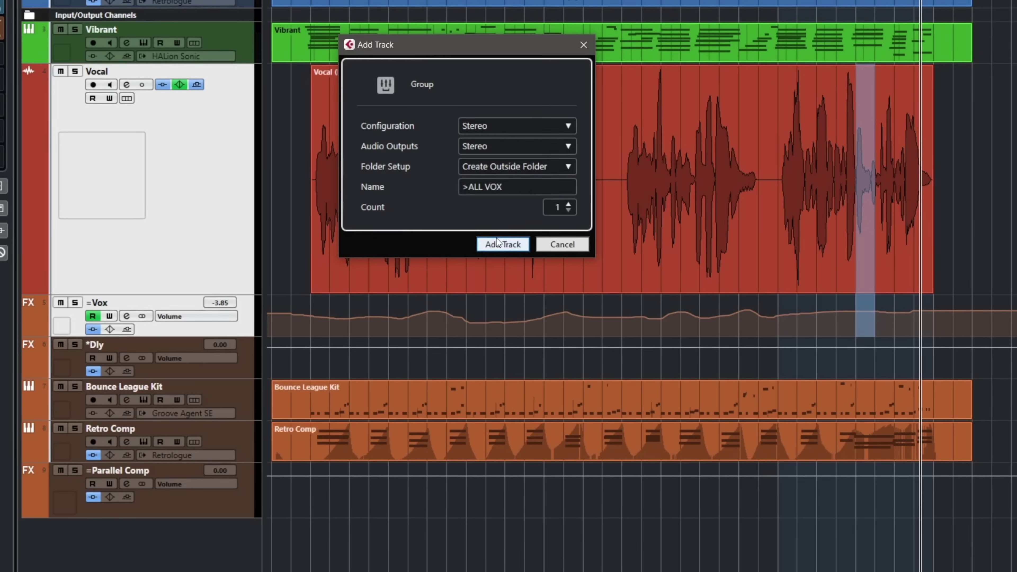
pyautogui.click(508, 244)
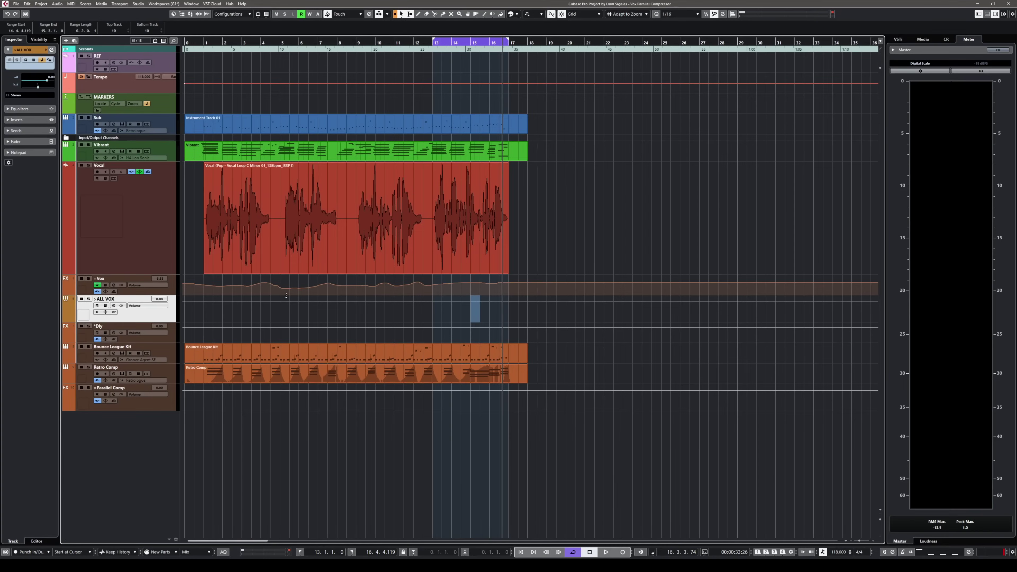
# Step: Insert a Compressor on the >ALL VOX group with ratio 2.59:1, attack 4.1 ms, release 64 ms and threshold about -15.7 dB
pyautogui.press('e')
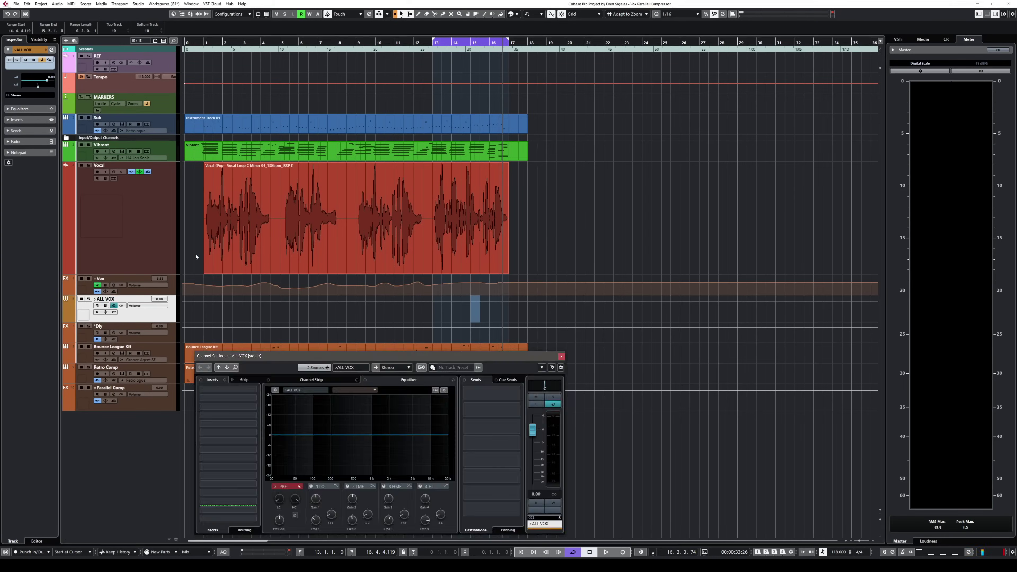
pyautogui.click(230, 392)
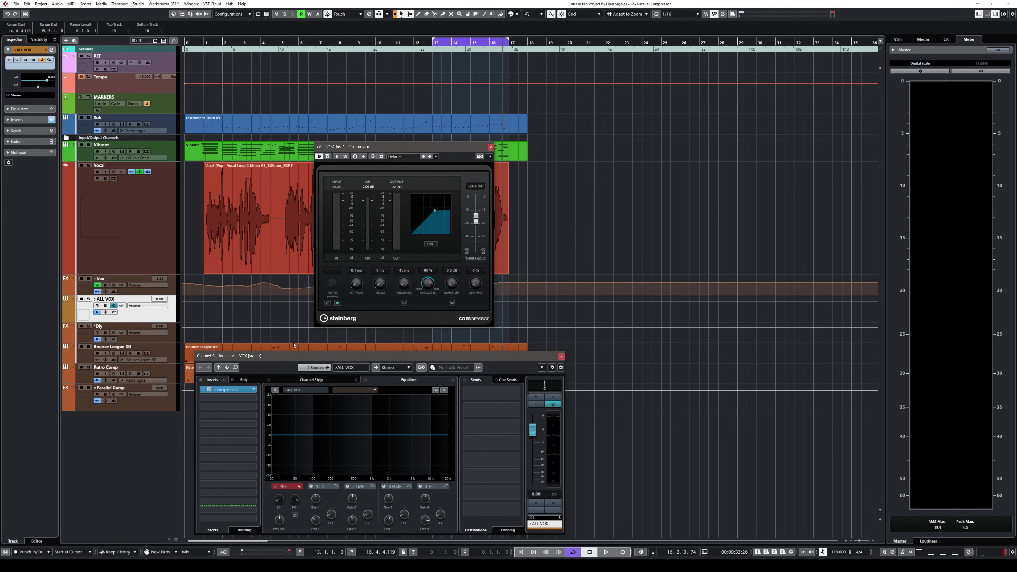
pyautogui.moveTo(400, 157); pyautogui.dragTo(339, 168)
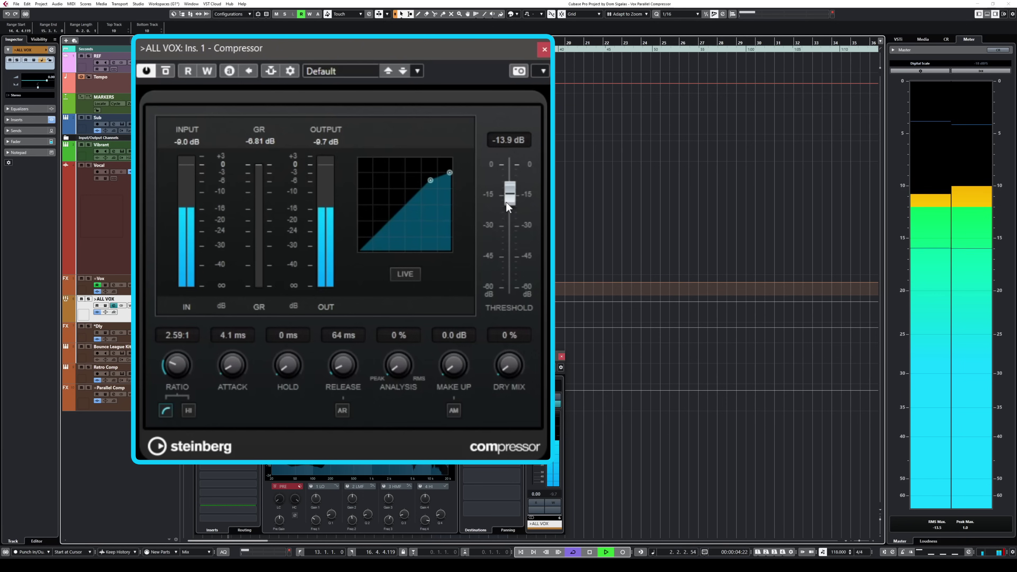
pyautogui.moveTo(512, 194); pyautogui.dragTo(512, 196)
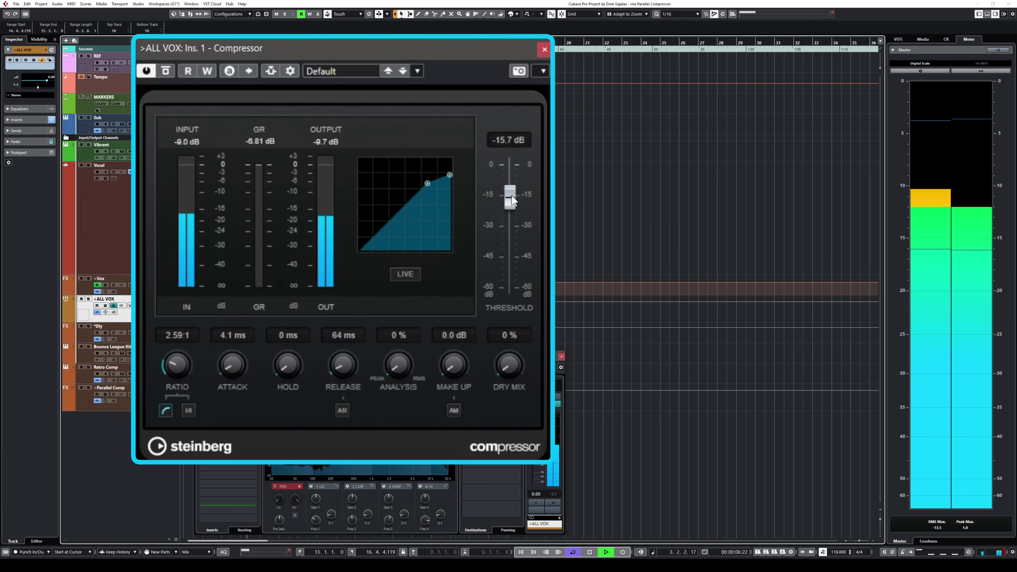